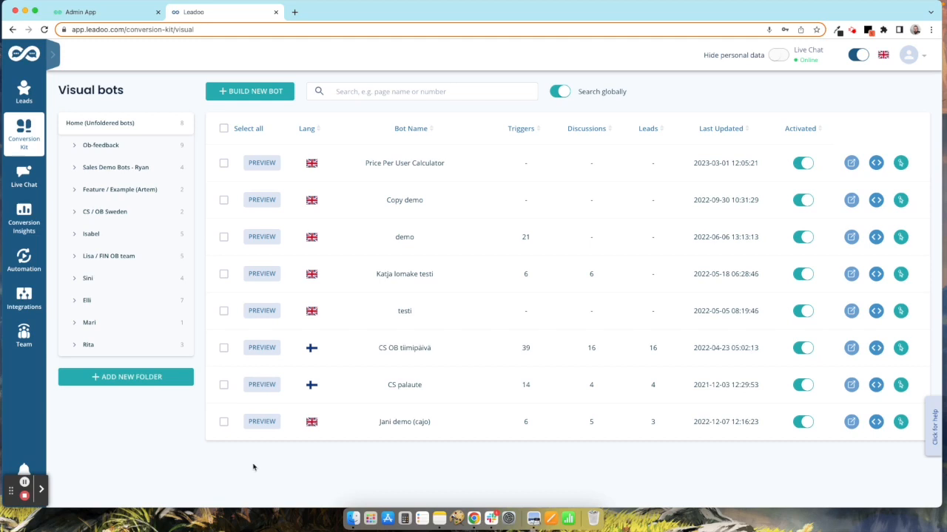
Step: Create a new visual bot with Build New Bot, choosing Build From Scratch
triple_click(106, 91)
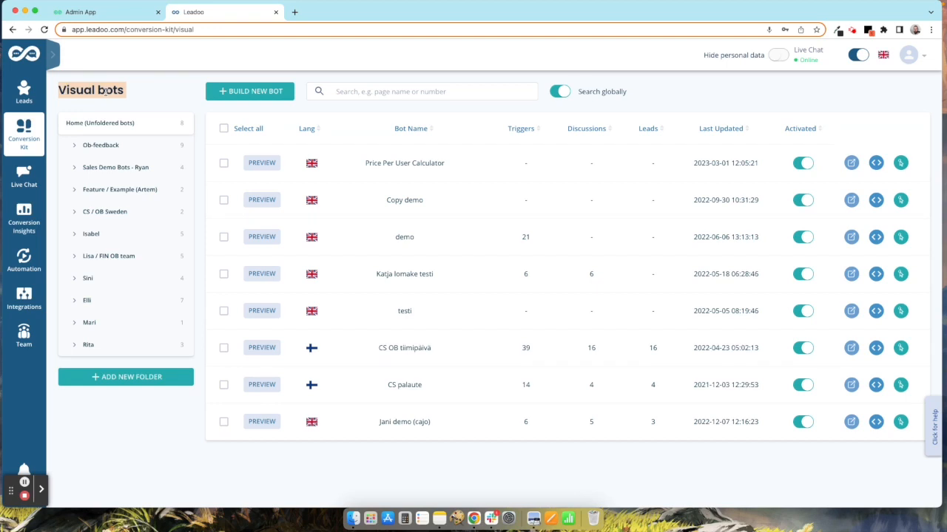
mouse_move(35, 130)
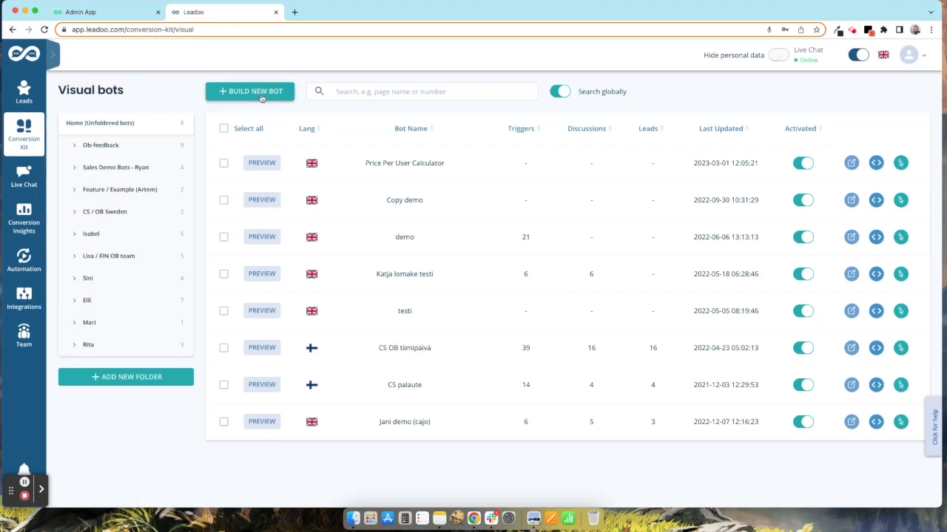
click(263, 99)
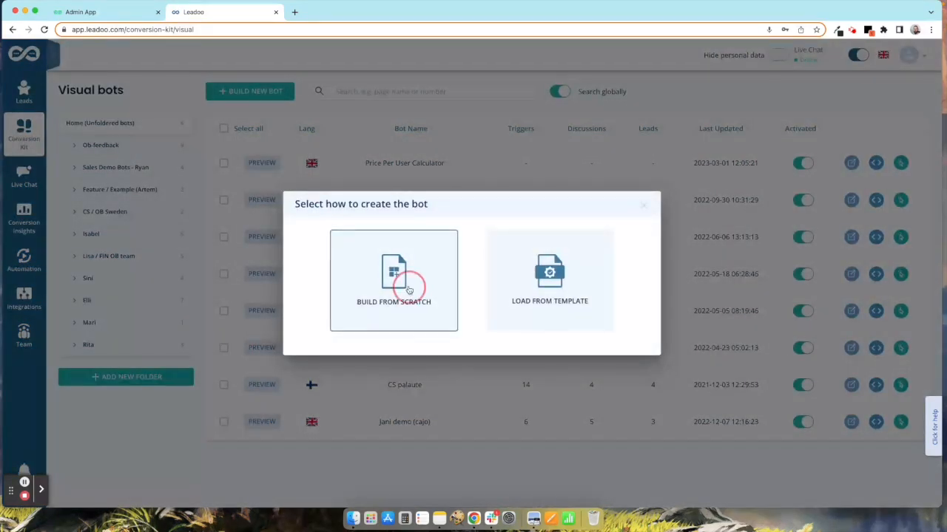
click(412, 291)
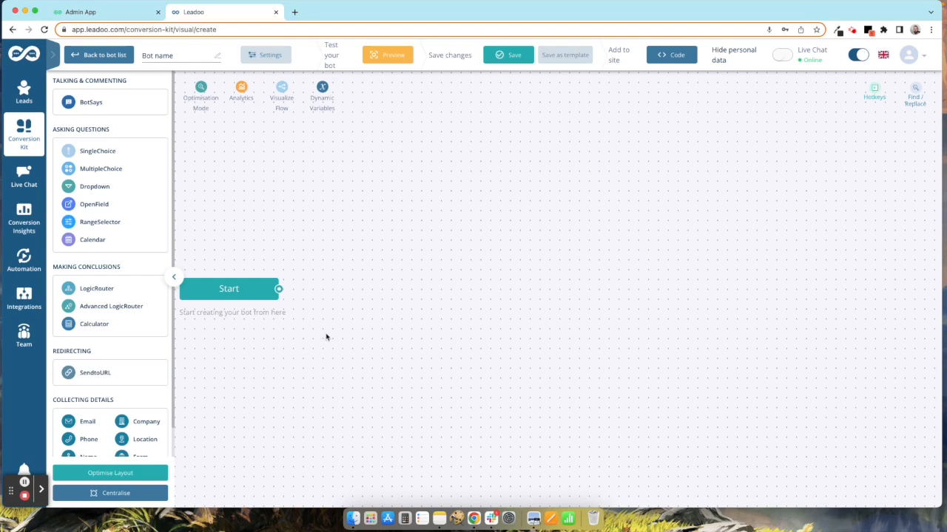
Step: Name the bot 'Campaign Qualification Bot'
click(179, 60)
text(Campaign Q)
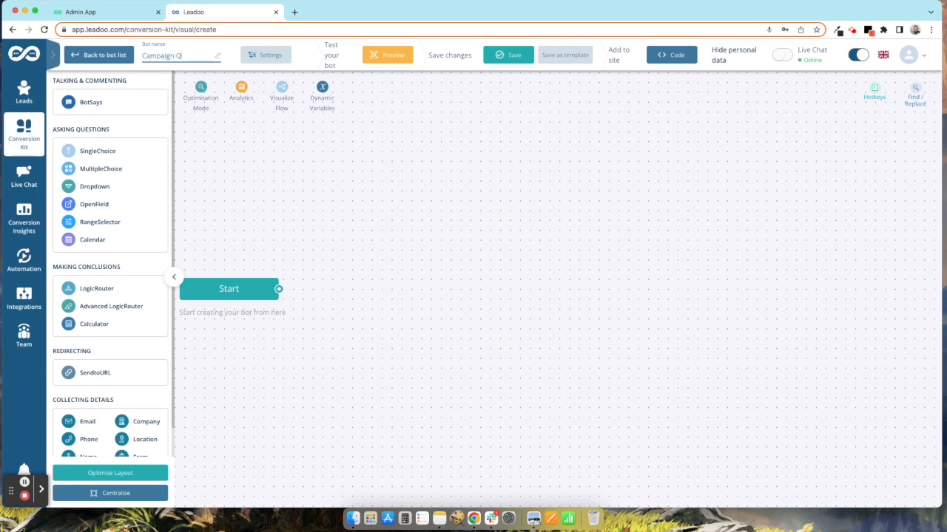
text(ualification Bot)
Step: Attach a MultipleChoice step after the Start step
click(277, 172)
drag(279, 289, 394, 281)
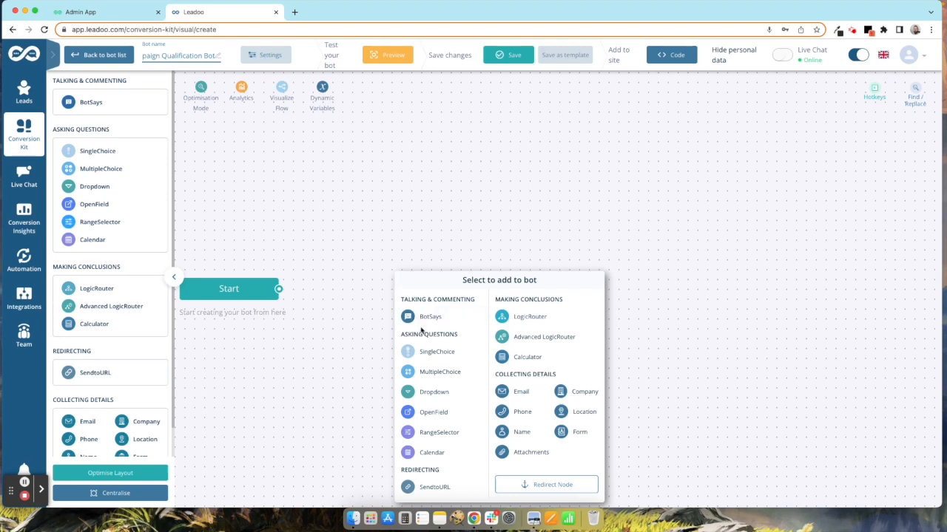
click(451, 374)
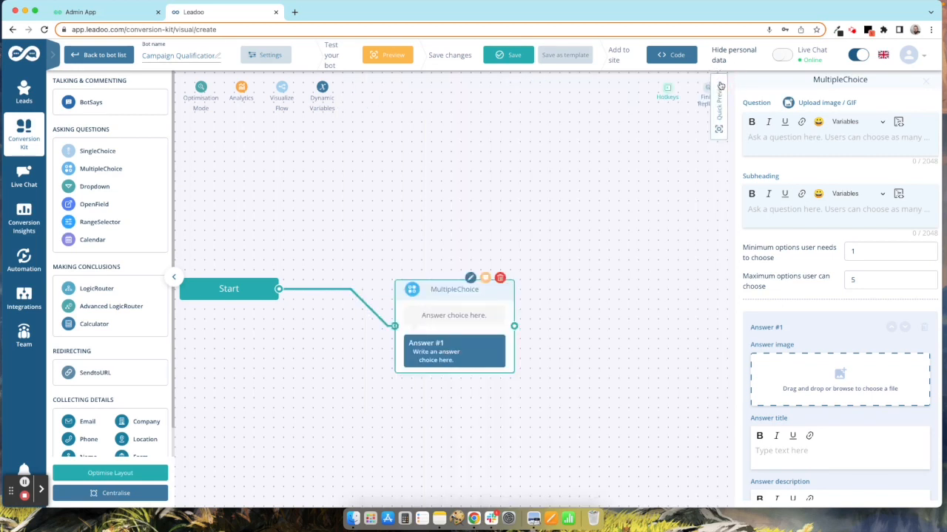
Step: Set the question to 'Tell us what services you would like...' with maximum 3 choices
click(719, 82)
click(786, 141)
text(Tell)
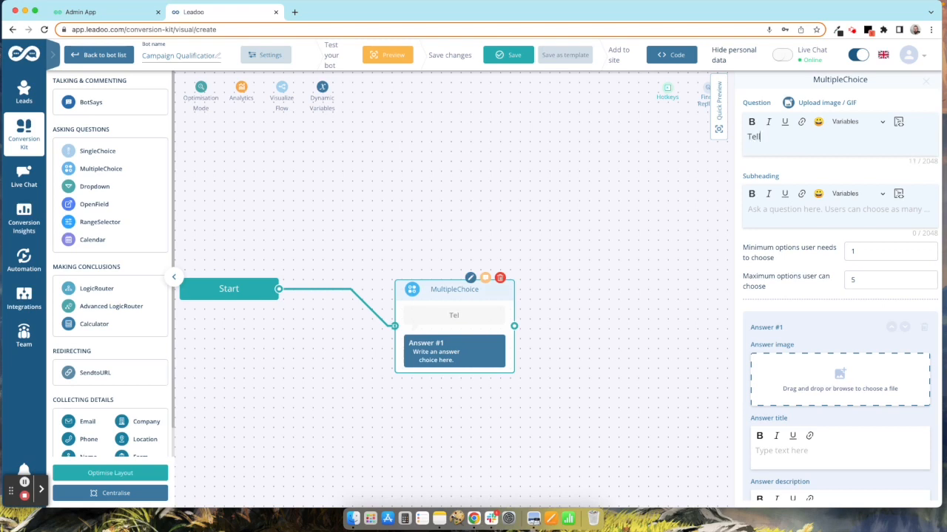
text( us what services)
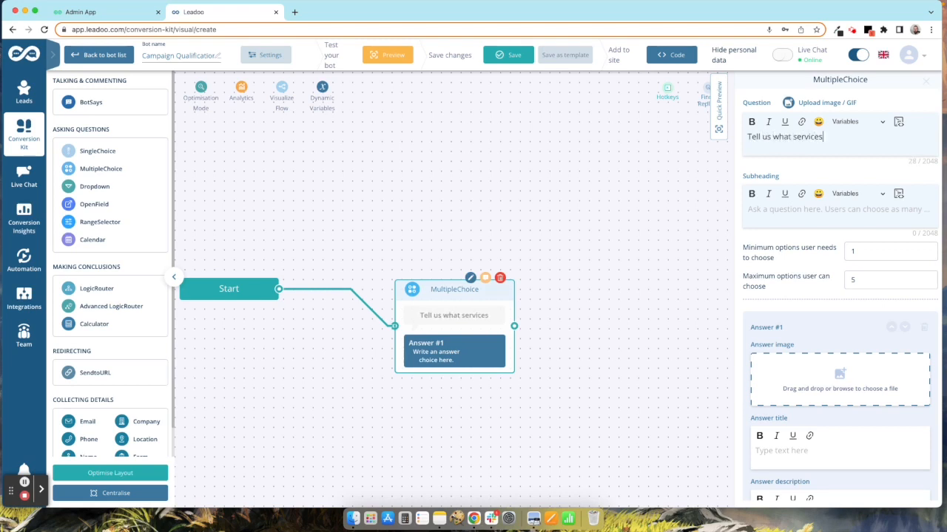
text( you would l)
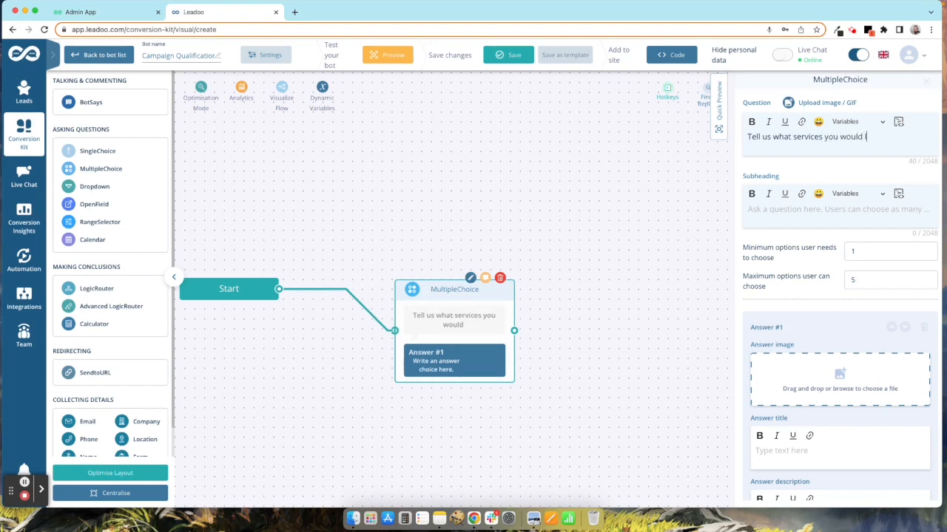
text(ike...)
scroll(831, 298, down, 1)
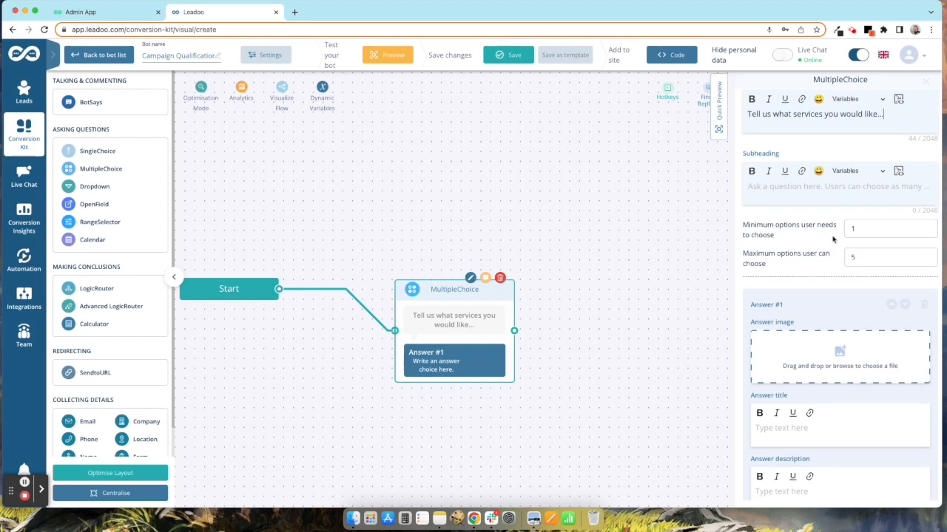
click(852, 254)
text(3)
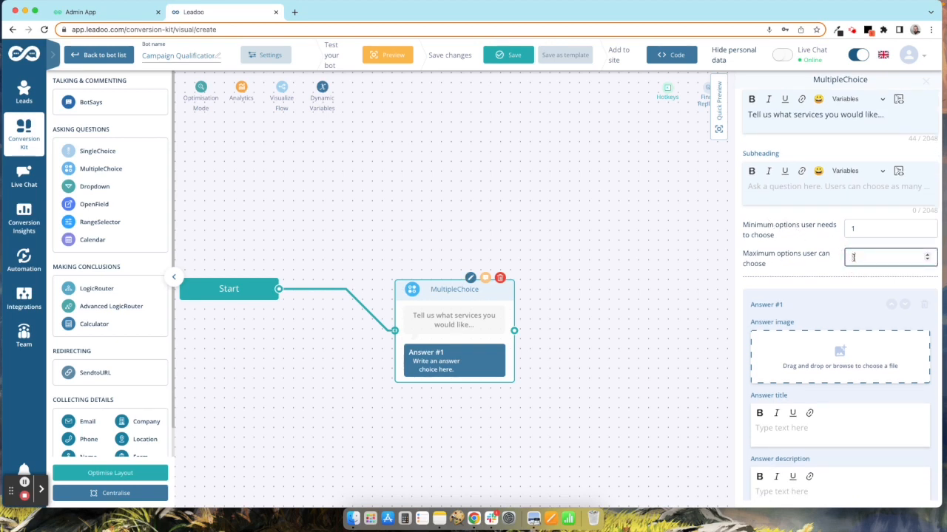
scroll(828, 289, down, 5)
click(809, 315)
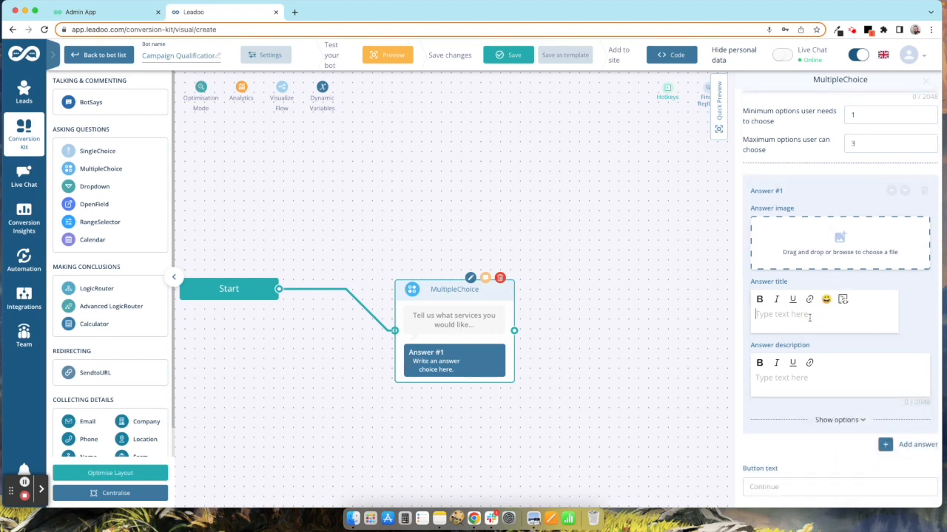
Step: Title the first two answers 'Email Campaign' and 'Digital Ads'
text(Email Campaug)
key(BackSpace)
key(BackSpace)
text(ign)
click(904, 451)
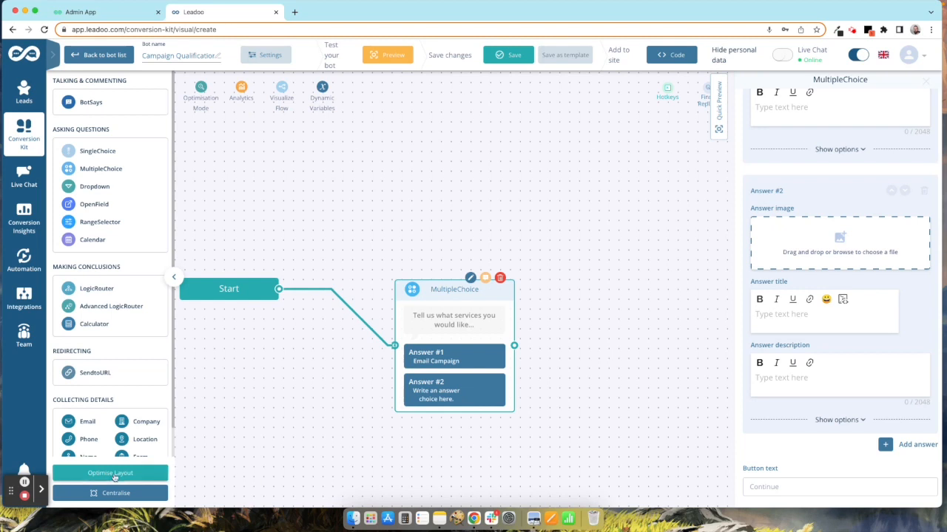
click(812, 319)
text(Digital Ads)
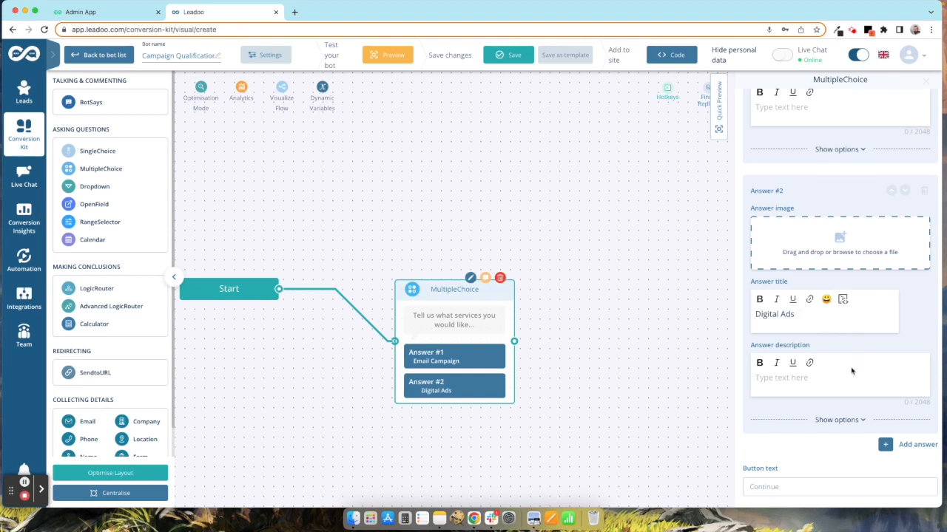
Step: Add a third answer titled 'Social Media Campaign'
click(912, 447)
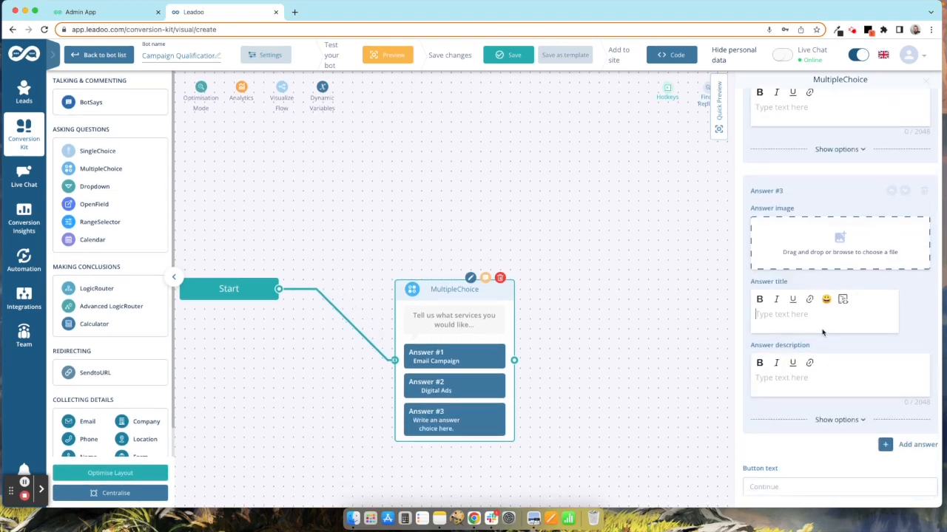
text(Social M)
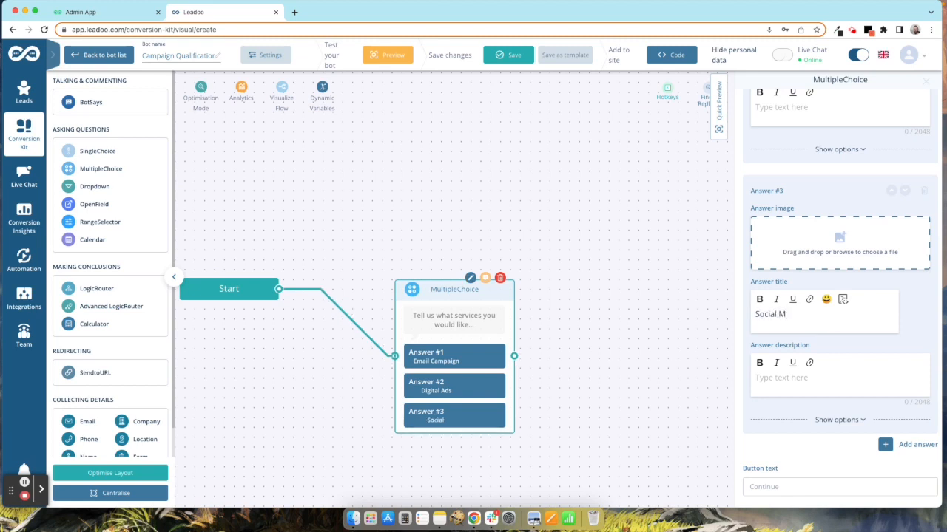
text(edia Camapig)
key(BackSpace)
key(BackSpace)
key(BackSpace)
key(BackSpace)
text(pa)
key(BackSpace)
text(aign)
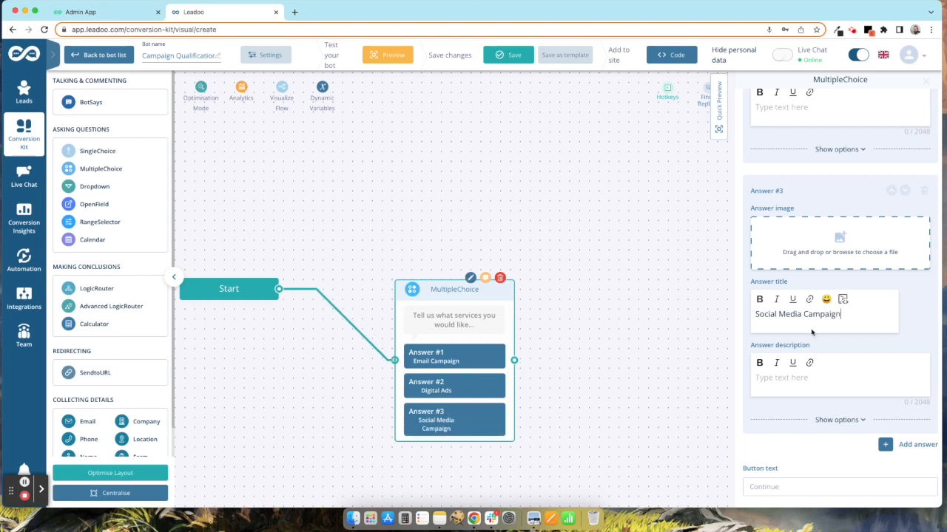
scroll(822, 290, up, 1)
scroll(823, 291, up, 10)
scroll(824, 285, down, 2)
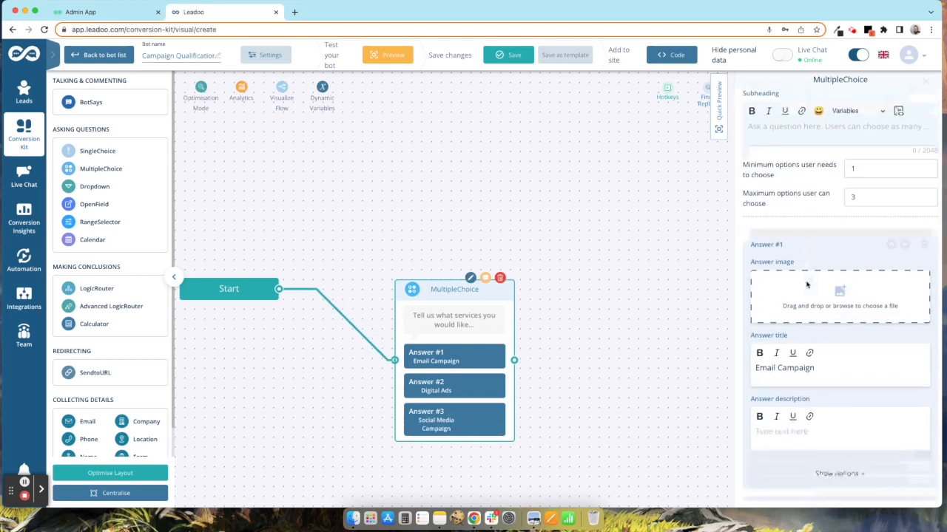
Step: Give the first three answers images news.png, advertisement.png and target.png
click(844, 286)
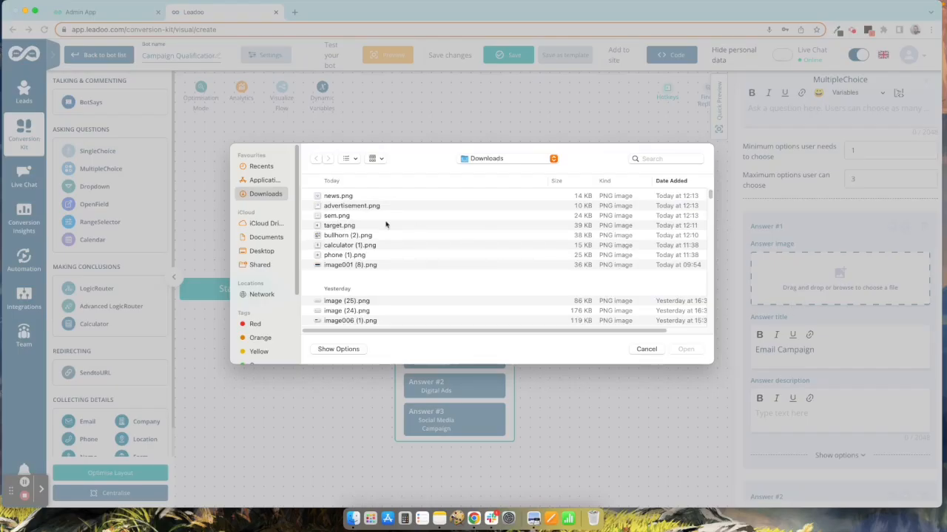
double_click(343, 198)
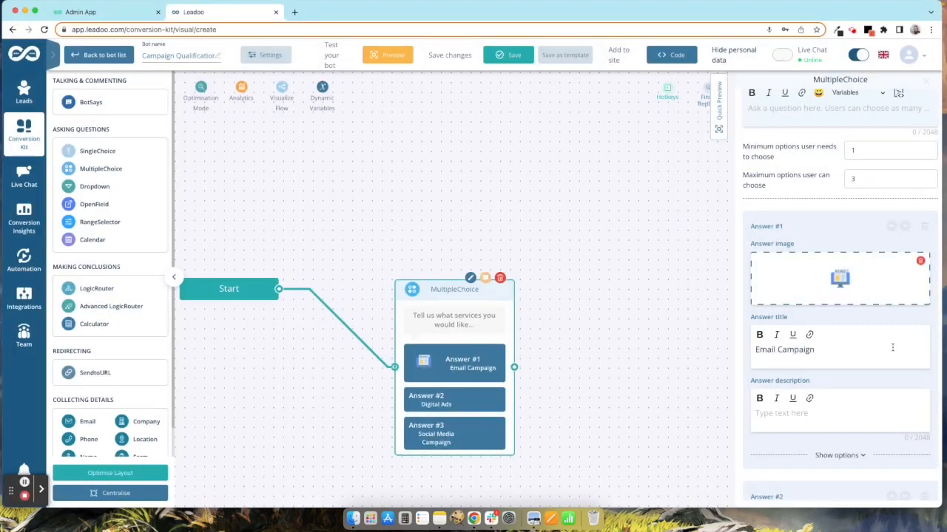
scroll(839, 288, down, 5)
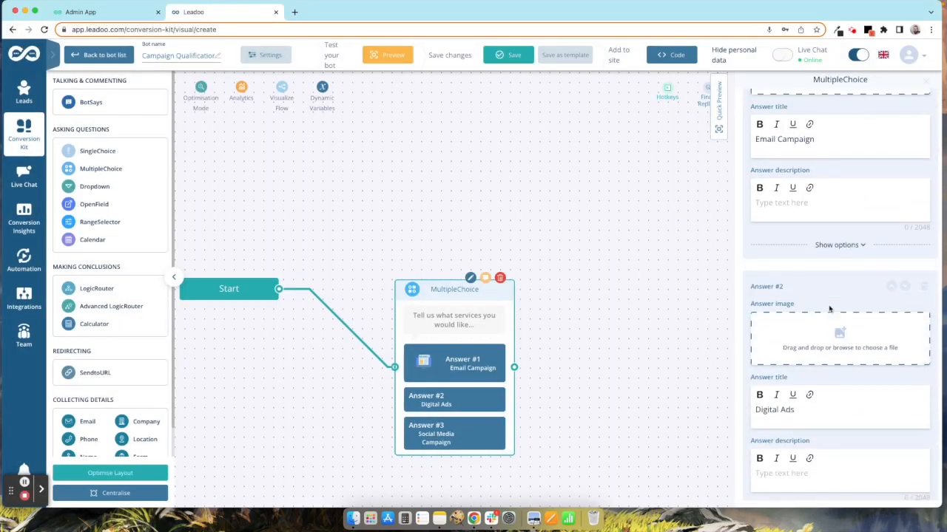
click(845, 323)
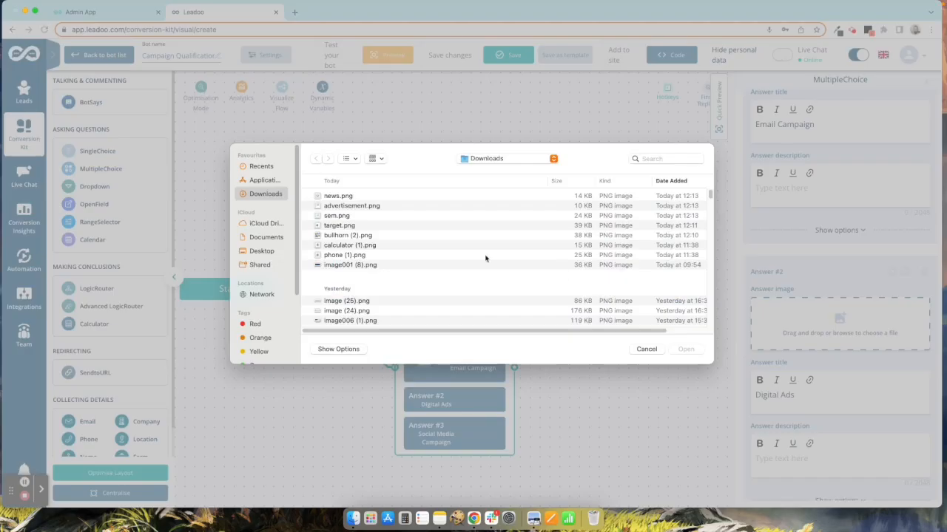
double_click(341, 207)
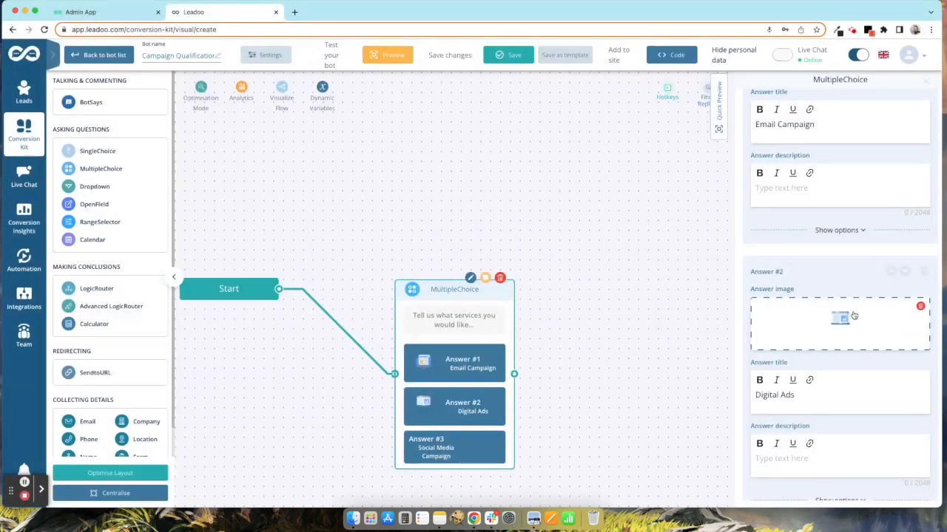
scroll(852, 315, down, 8)
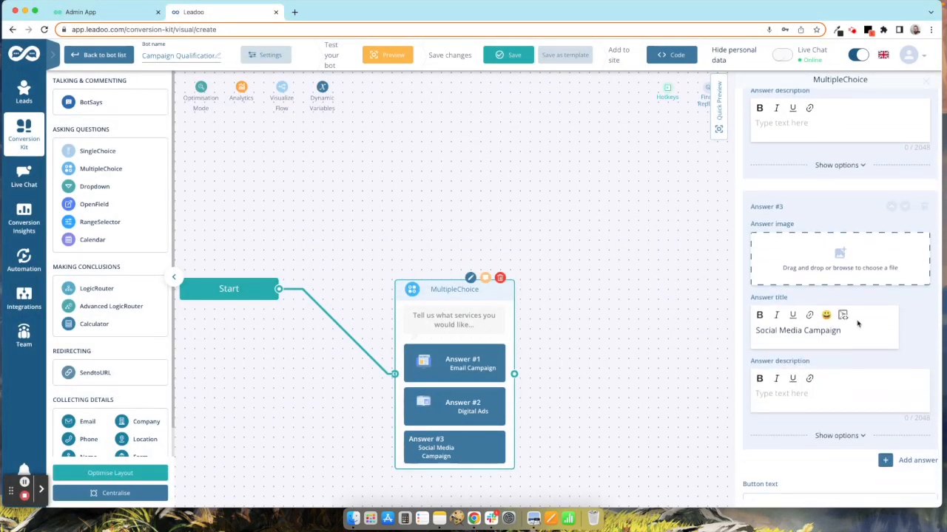
click(841, 252)
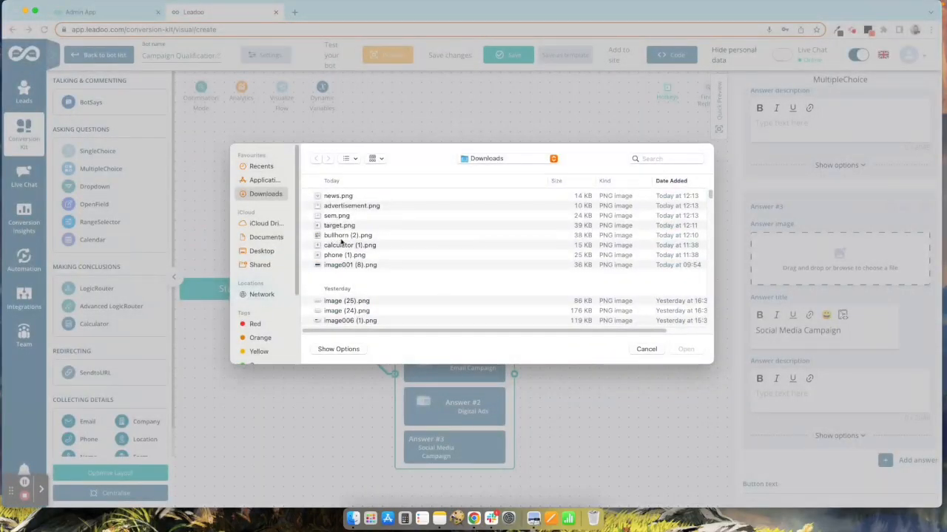
double_click(338, 225)
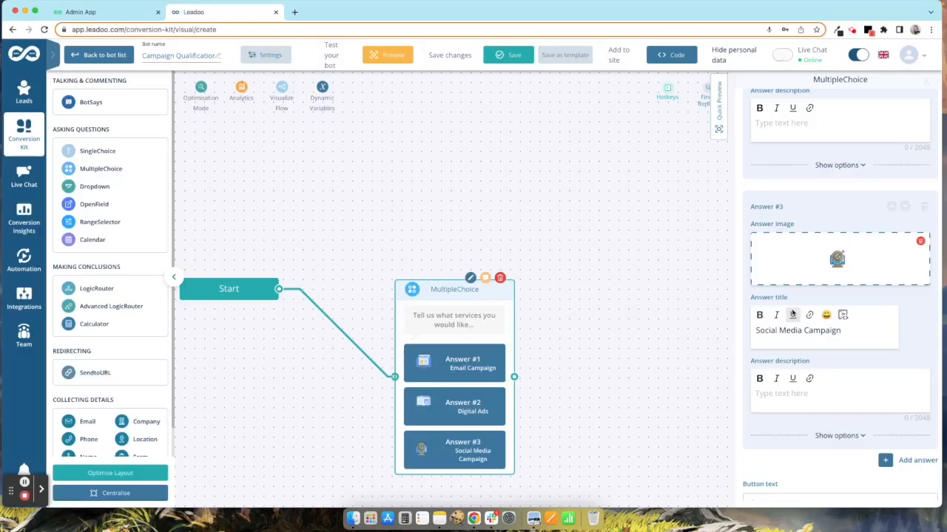
scroll(860, 265, down, 1)
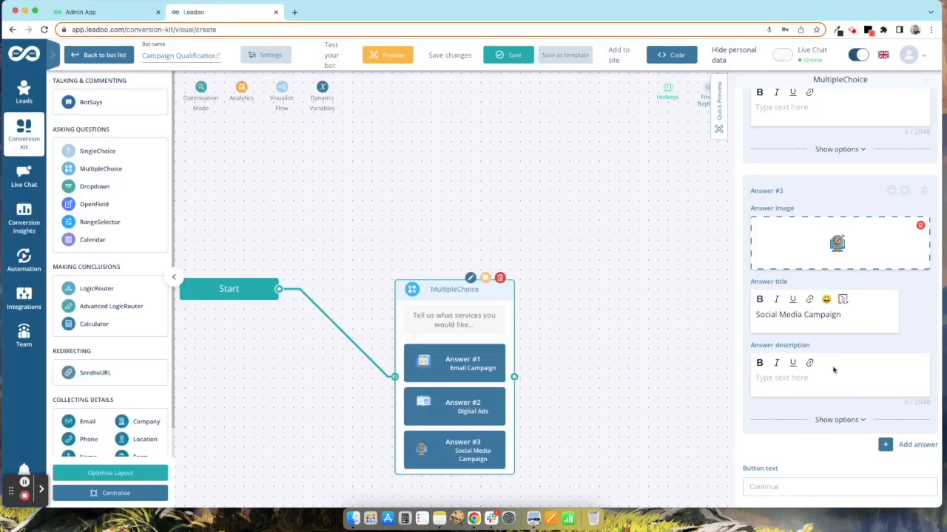
Step: Add a fourth answer 'SEO' with the sem.png image
click(916, 445)
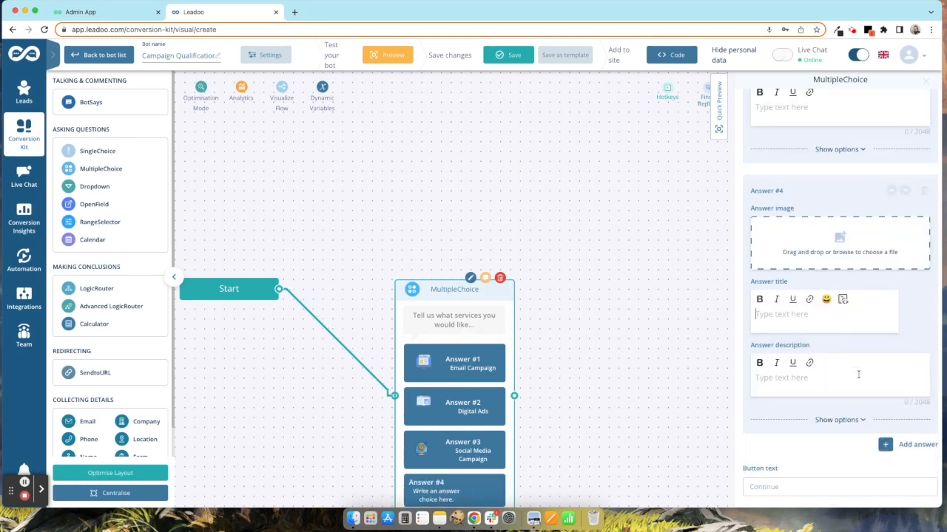
text(SEO)
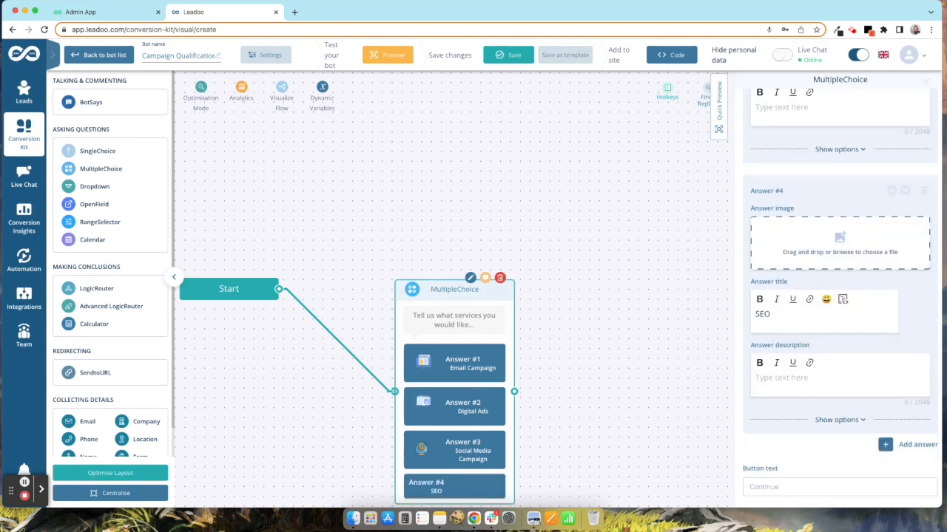
click(848, 249)
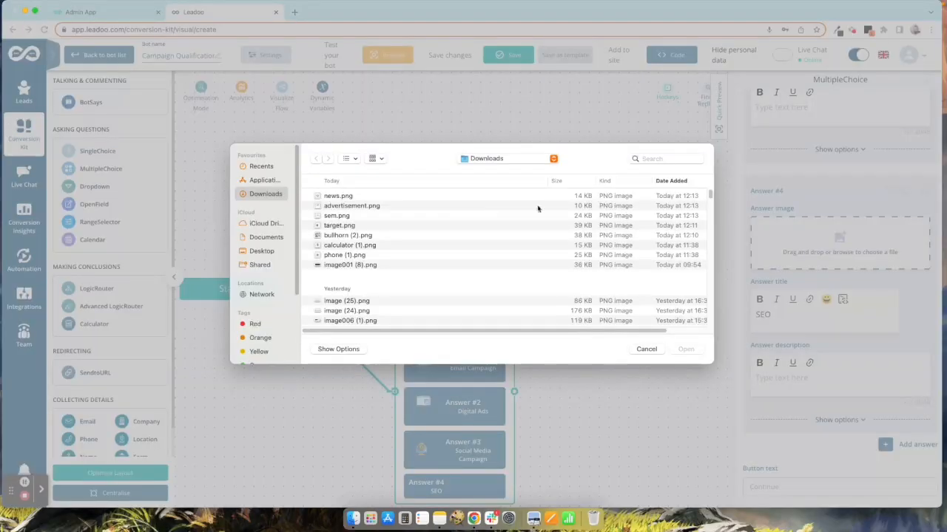
click(339, 217)
double_click(338, 216)
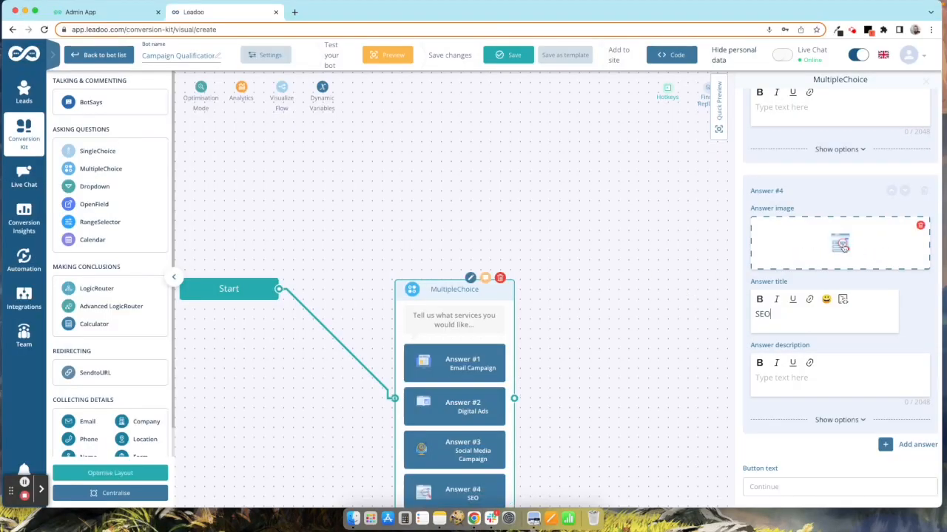
Step: Raise the maximum options a user can choose to 4
scroll(843, 248, up, 10)
scroll(811, 247, up, 3)
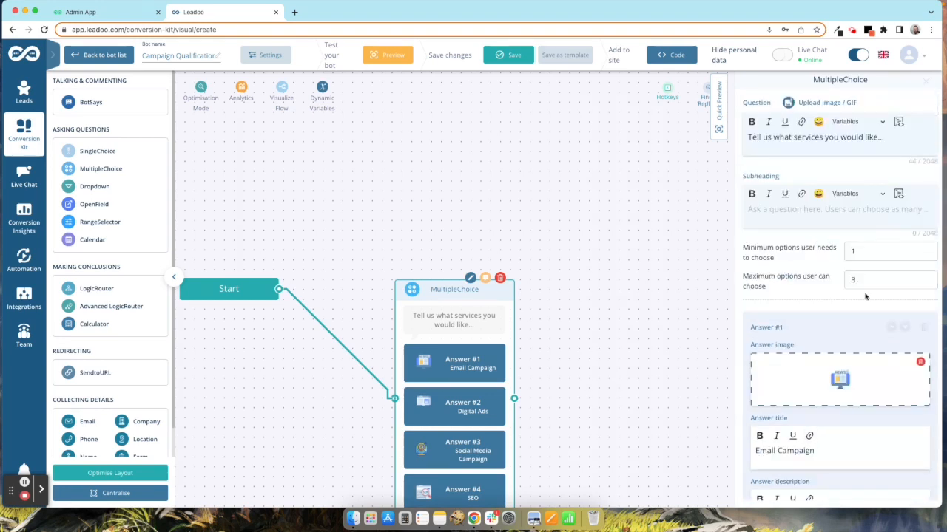
click(928, 276)
Step: Reopen the services question in Quick Preview, showing its four picture answer cards
click(926, 81)
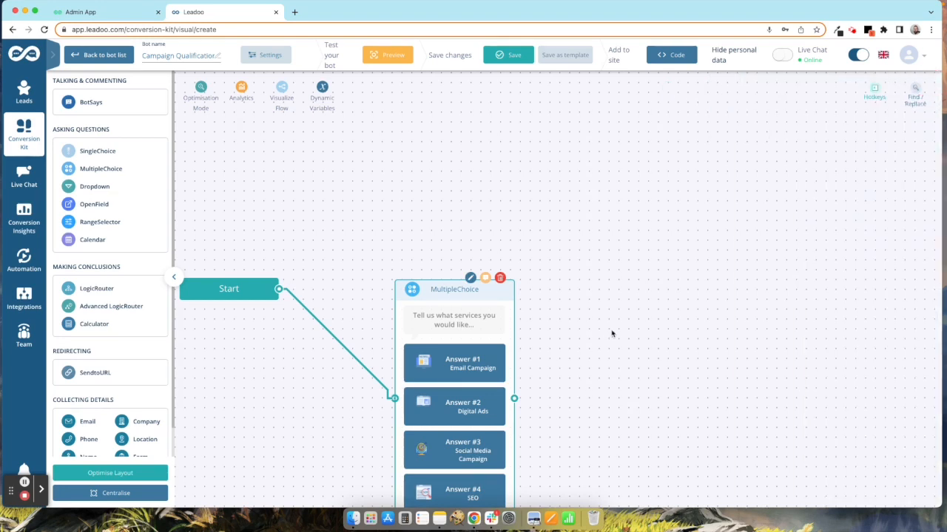
scroll(612, 333, down, 5)
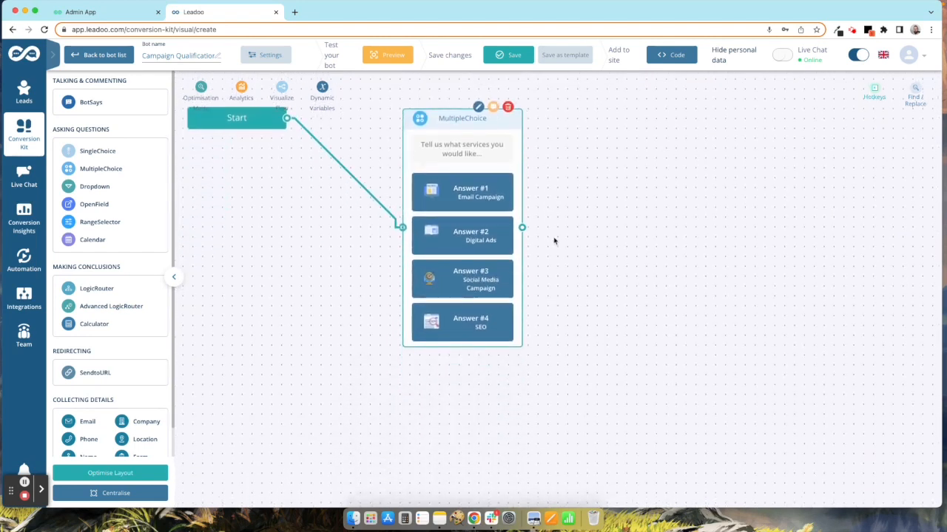
click(479, 108)
click(819, 211)
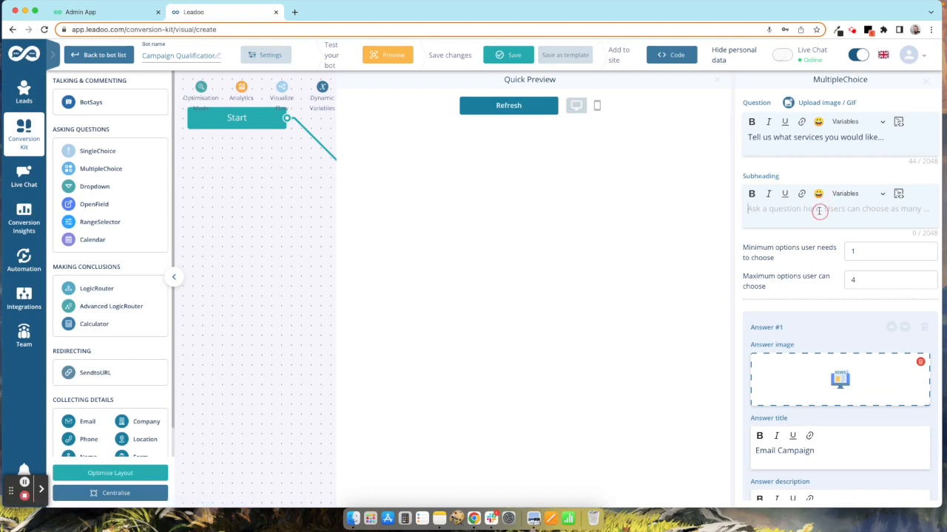
scroll(826, 284, down, 5)
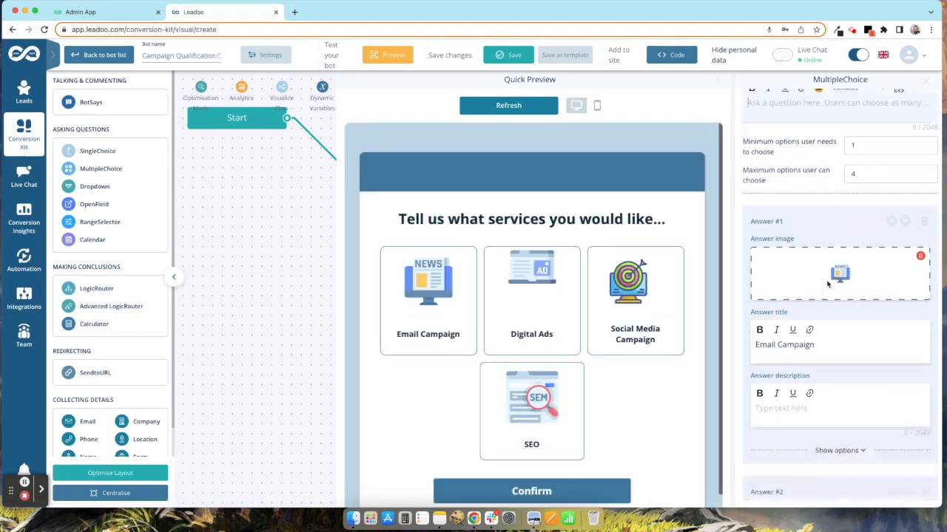
scroll(828, 285, down, 2)
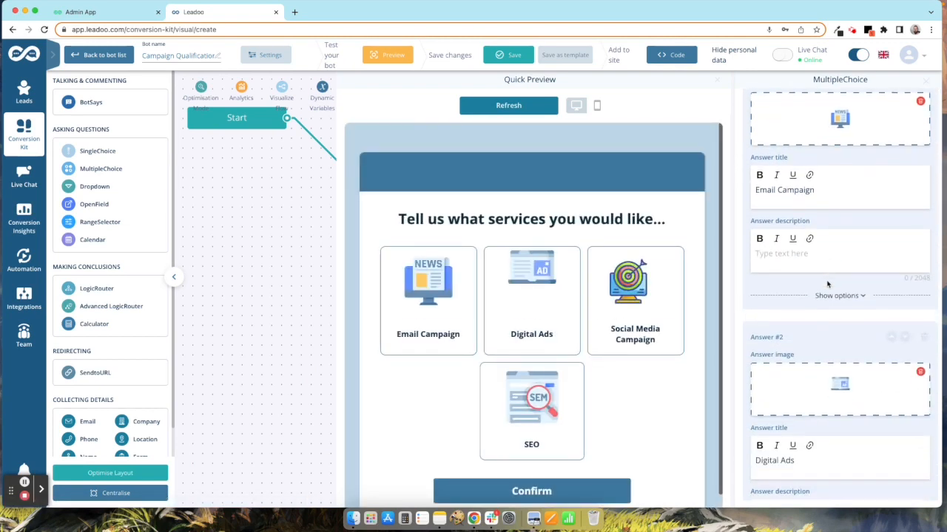
click(840, 296)
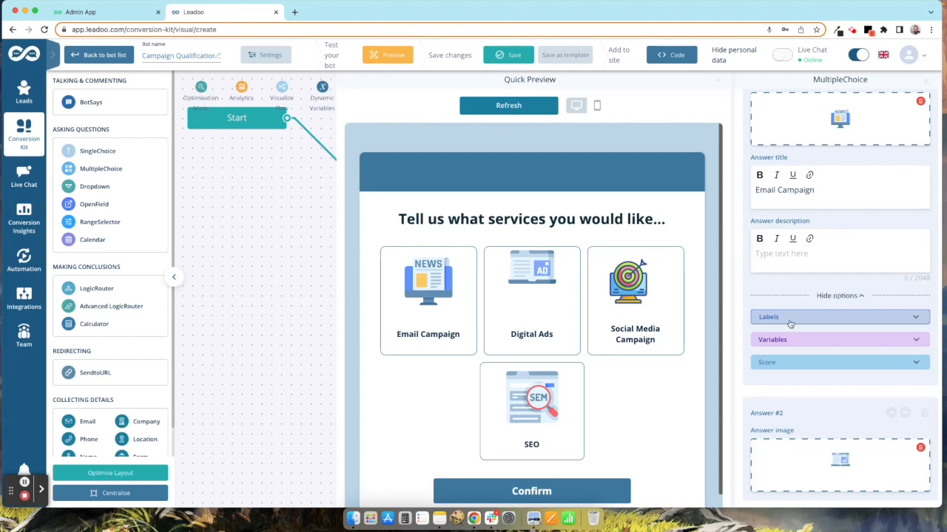
Step: Score the Email Campaign and Digital Ads answers 10 each
click(781, 367)
scroll(831, 345, down, 3)
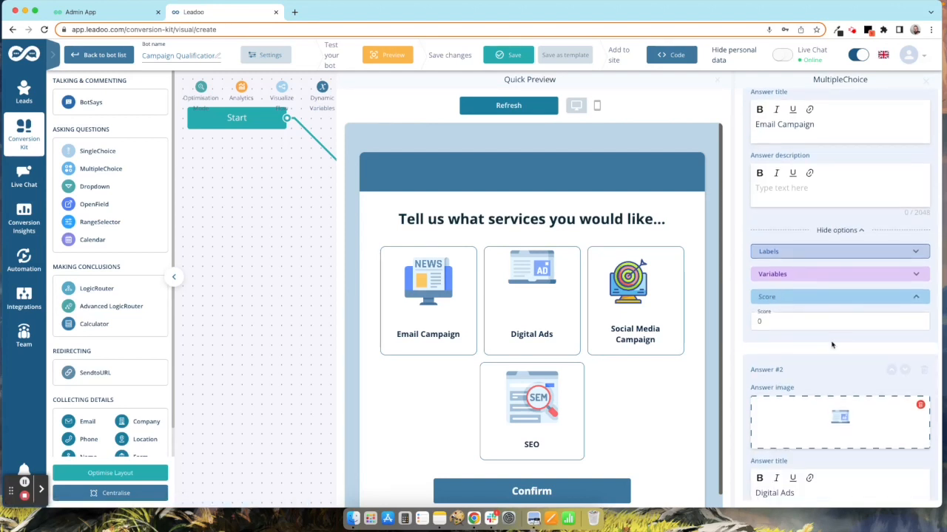
click(787, 310)
double_click(772, 307)
text(10)
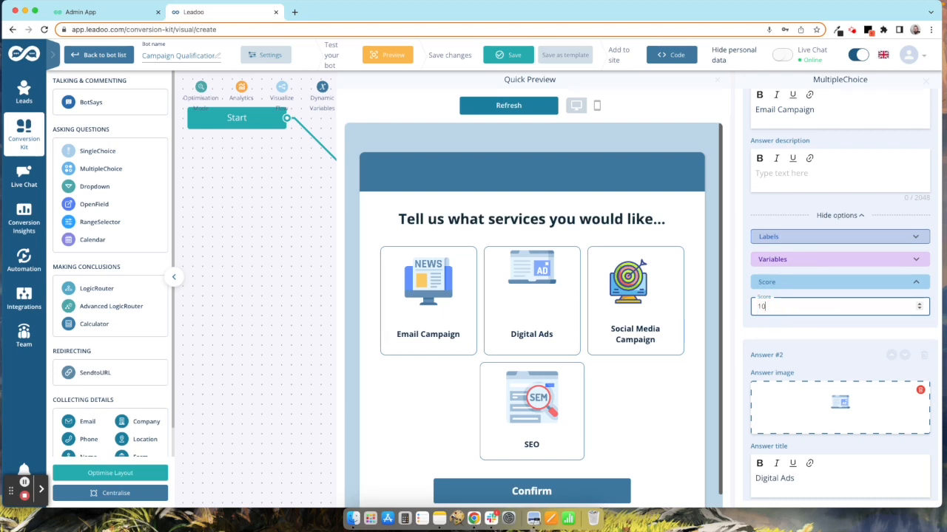
scroll(772, 307, down, 5)
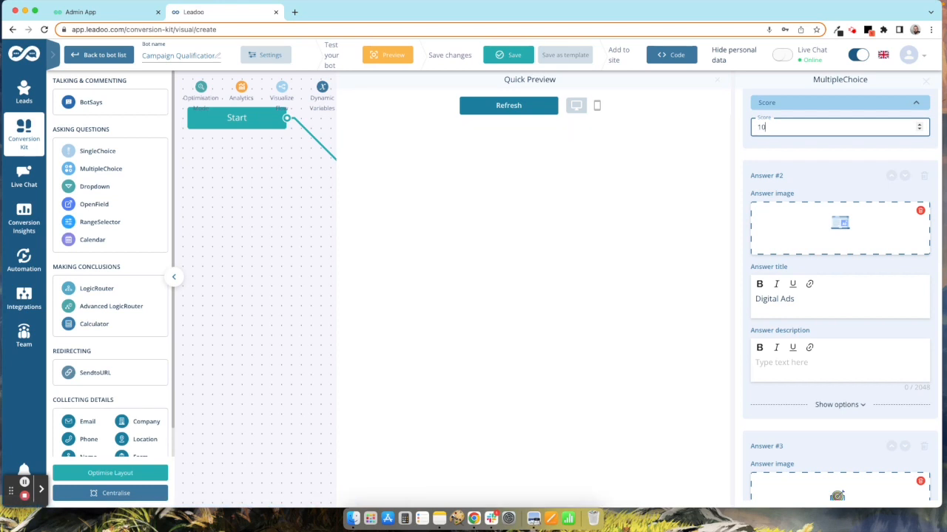
click(823, 405)
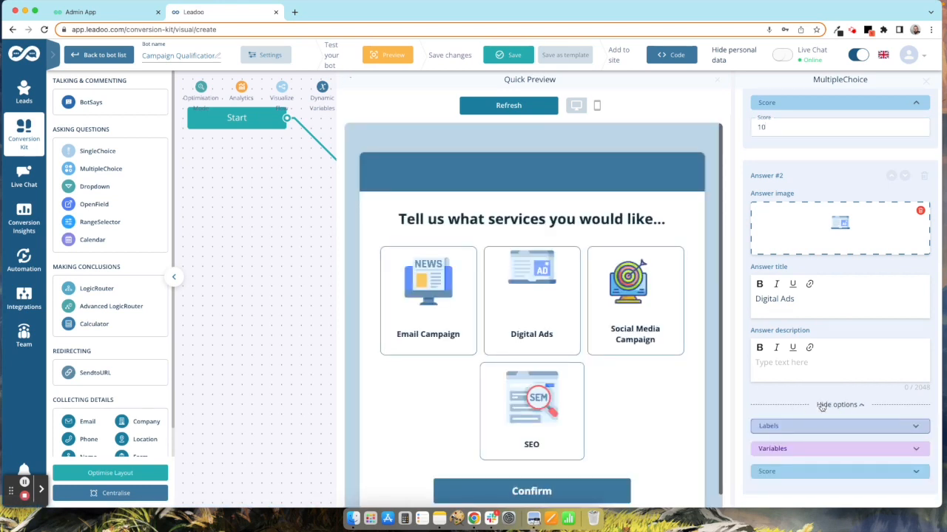
scroll(820, 406, down, 4)
click(851, 319)
click(794, 338)
key(BackSpace)
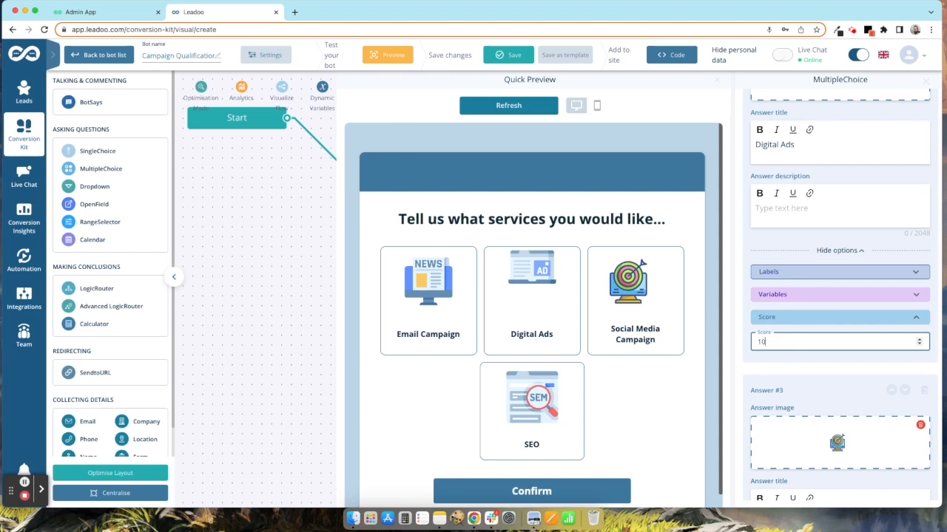
Step: Score the Social Media Campaign and SEO answers 10 each and return to the flow
scroll(818, 361, down, 5)
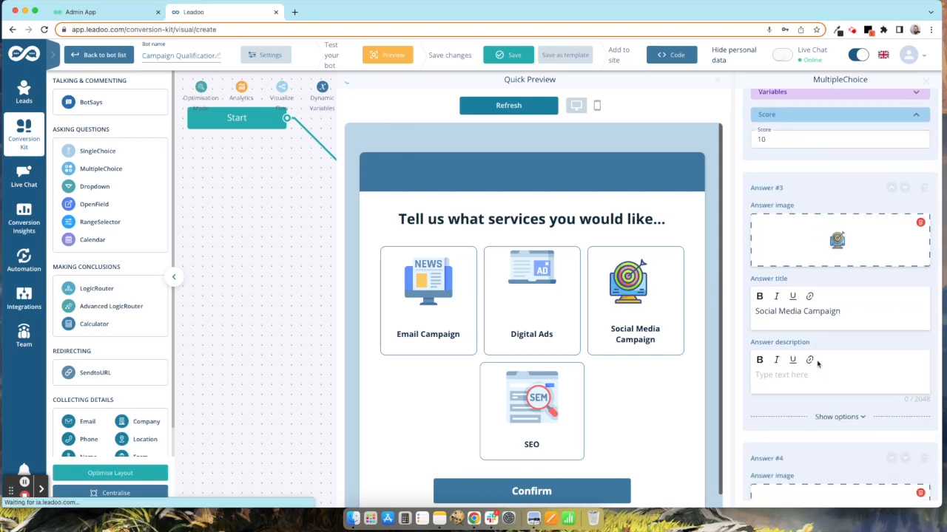
click(839, 382)
click(799, 448)
scroll(813, 425, down, 2)
click(773, 380)
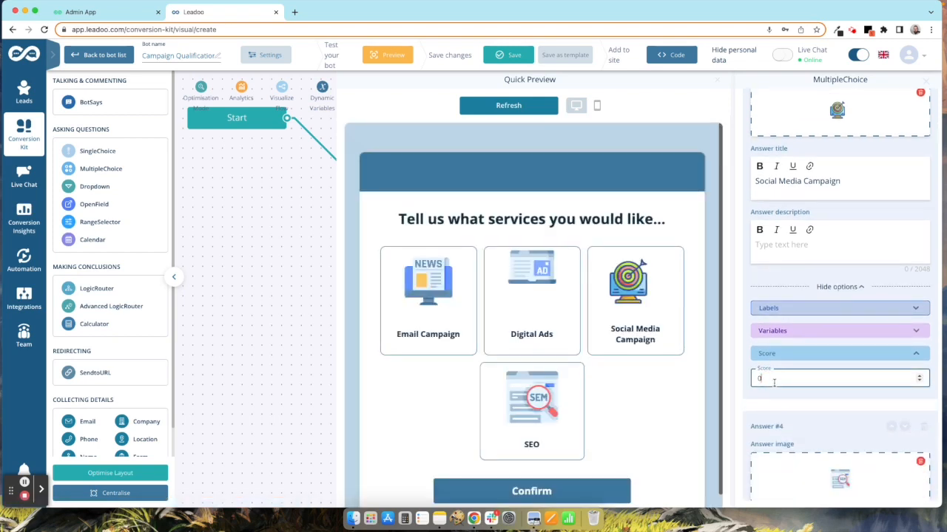
text(10)
scroll(831, 409, down, 5)
click(831, 420)
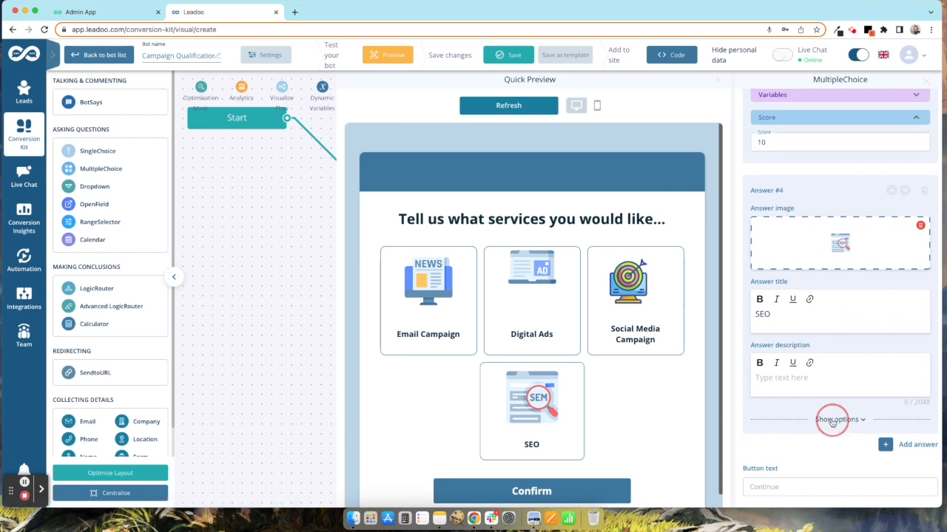
scroll(832, 414, down, 2)
click(784, 410)
click(782, 436)
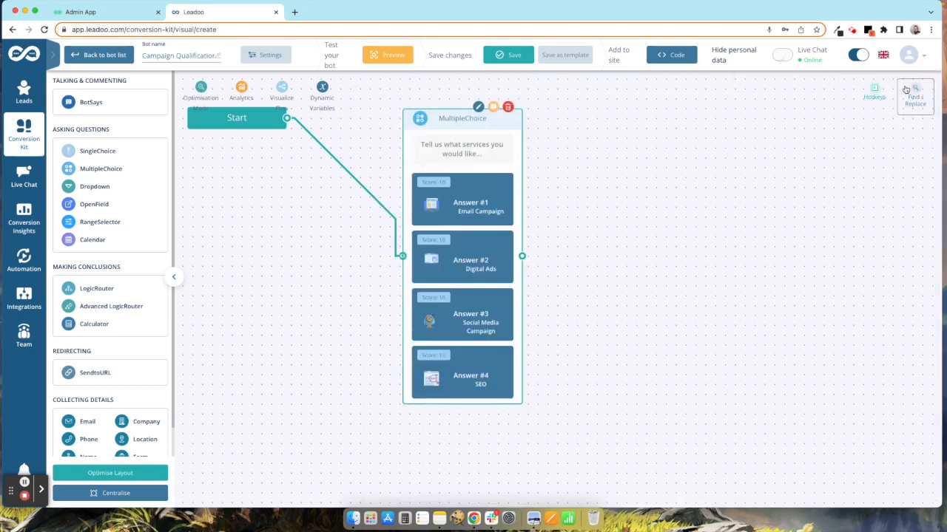
click(925, 80)
Step: Connect a SingleChoice step asking 'Tell us about your budget?' after the services question
drag(525, 257, 635, 260)
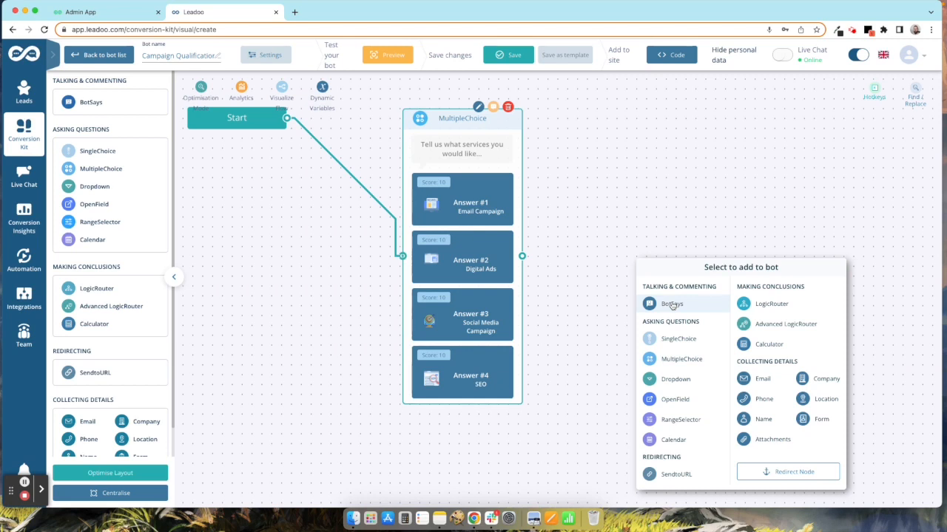
click(672, 342)
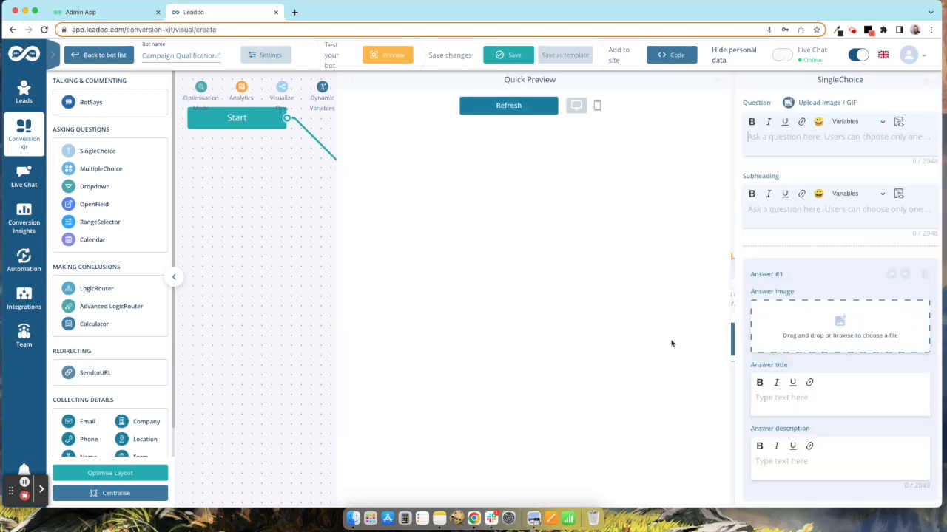
text(Tell)
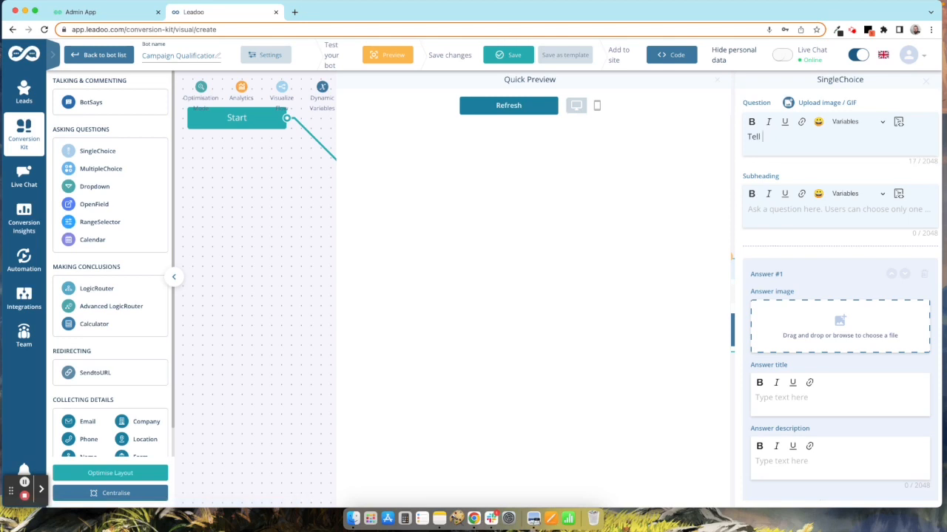
text( us about you)
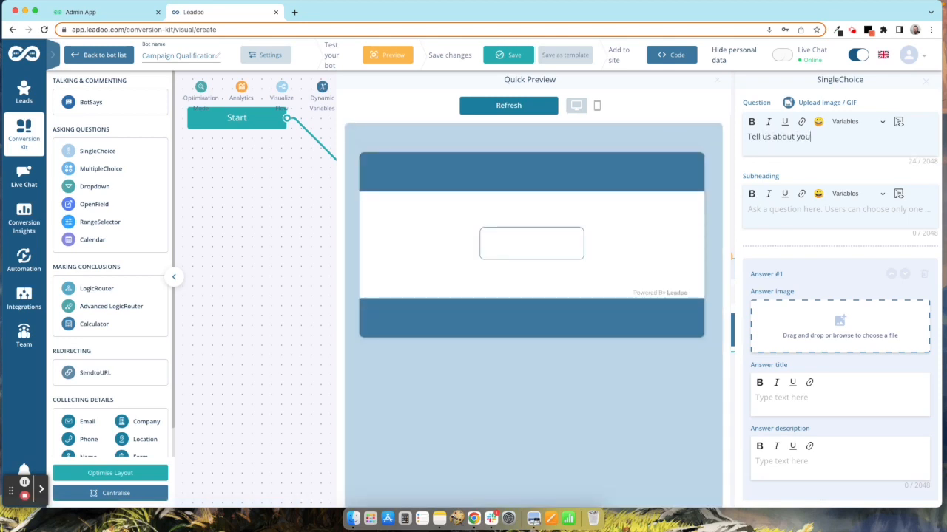
text(r budget?)
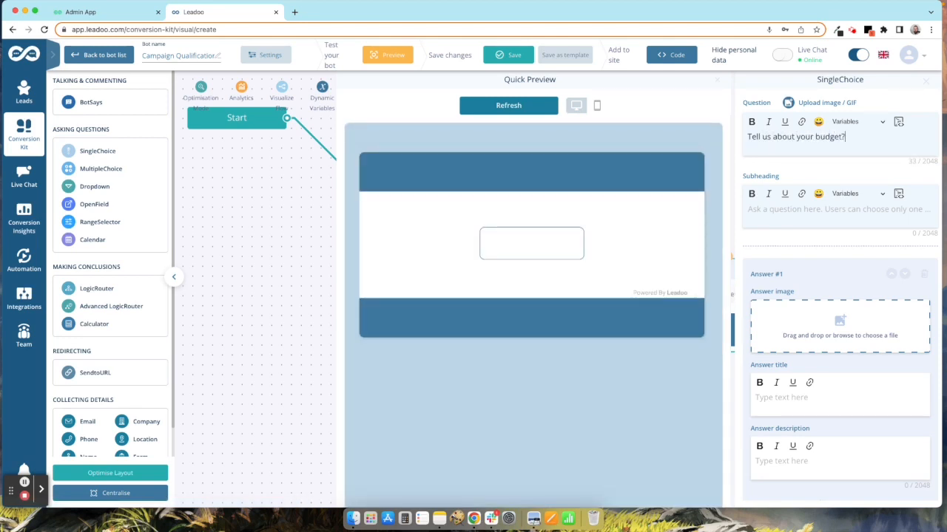
scroll(810, 383, down, 1)
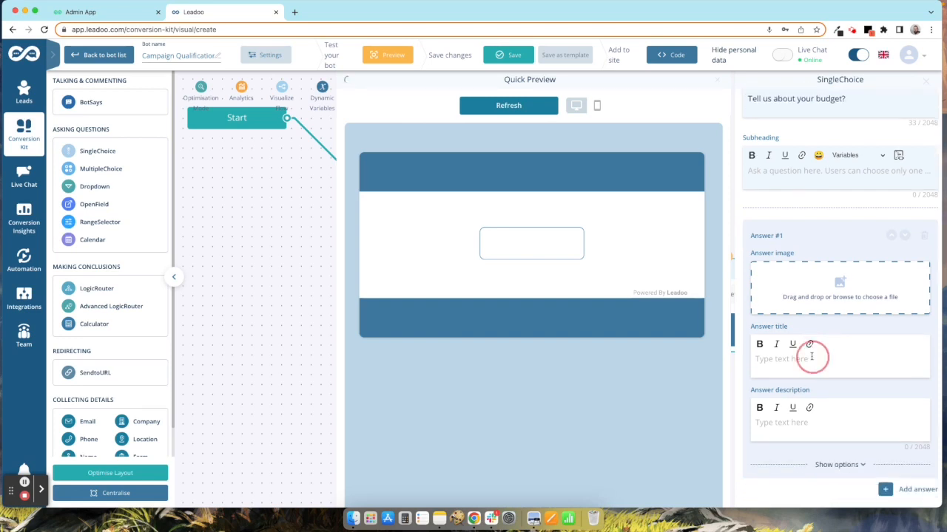
Step: Add budget answers 'Under £1000 per month' and 'Between £1000-£2500 per month'
click(811, 358)
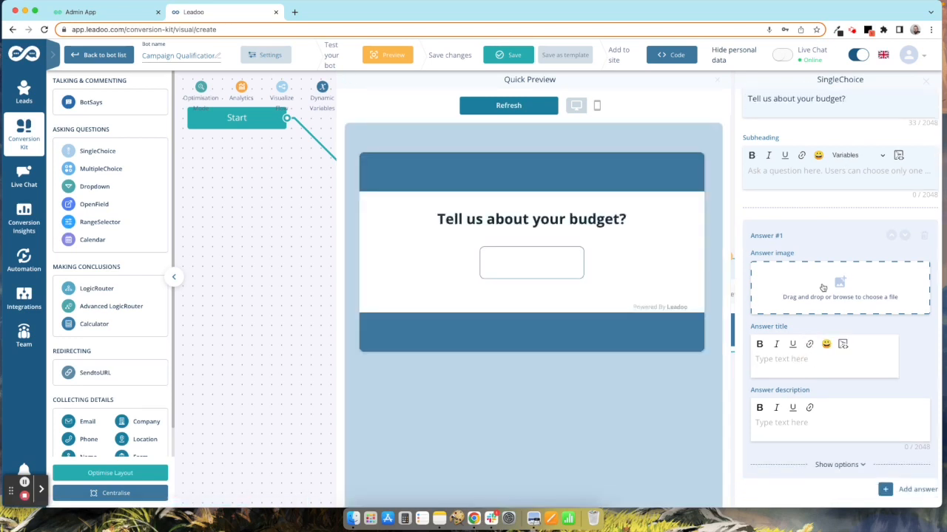
text(Under £1000 per month)
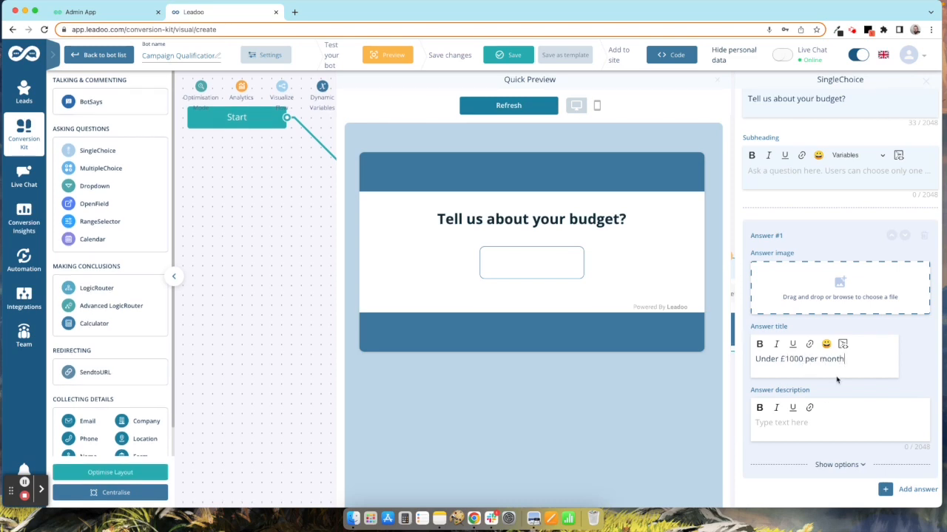
click(908, 489)
scroll(863, 386, down, 3)
scroll(863, 386, down, 3)
click(814, 410)
text(Between £10)
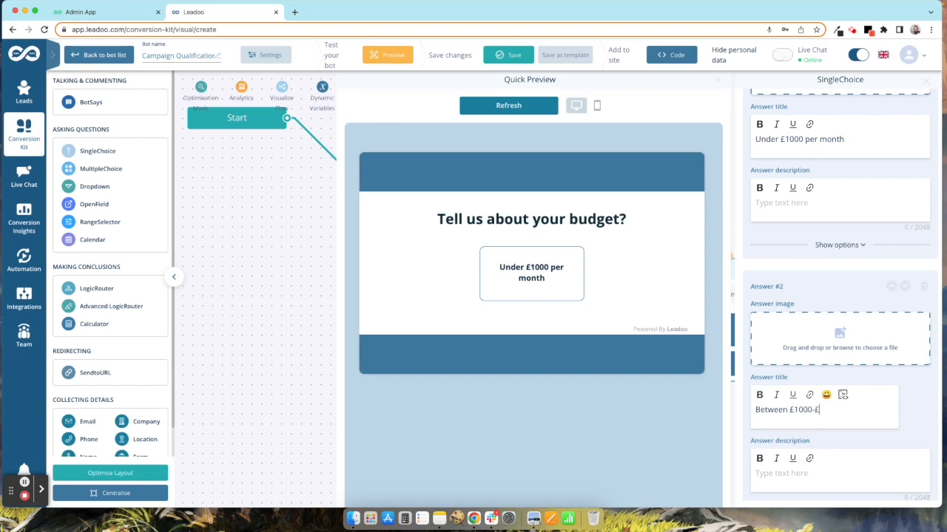
text(00 per month)
Step: Add a third budget answer 'Over £2500 per month'
scroll(822, 401, down, 3)
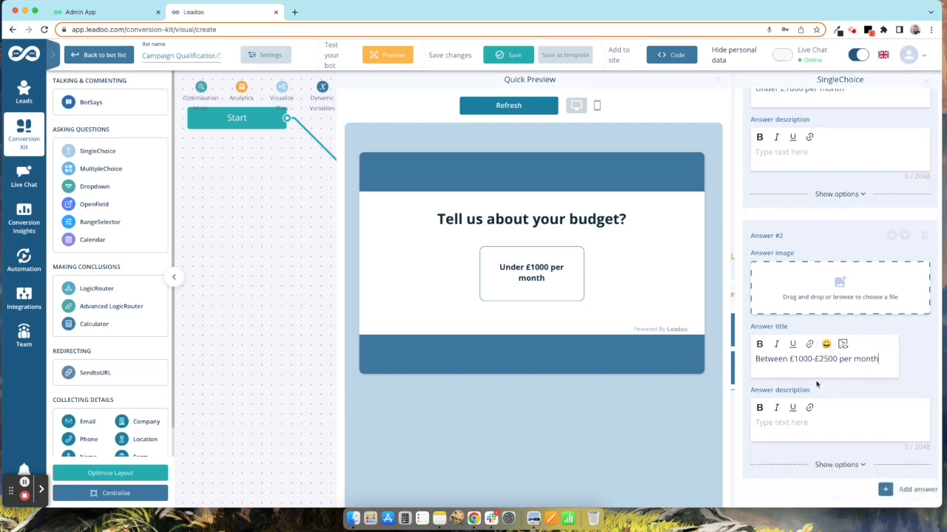
scroll(866, 419, down, 5)
click(831, 409)
text(Over £2500 per month)
scroll(813, 316, up, 3)
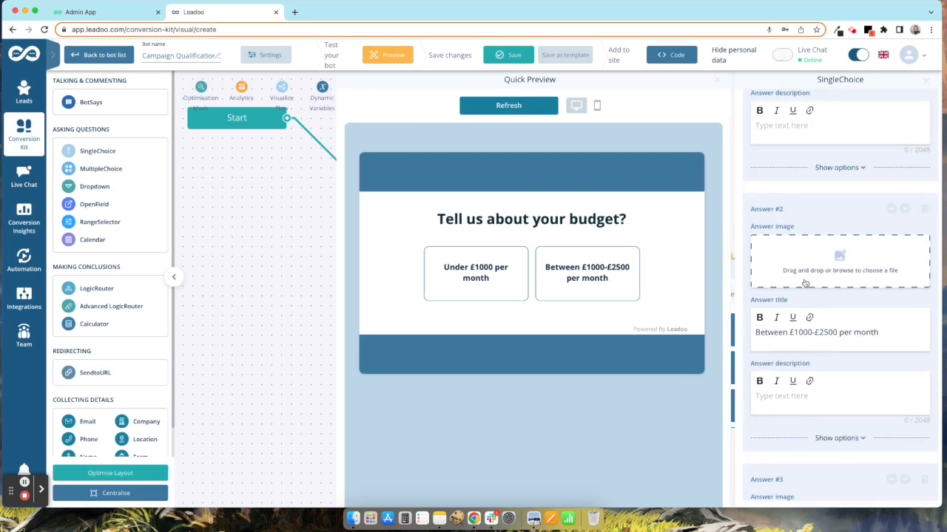
scroll(830, 192, up, 1)
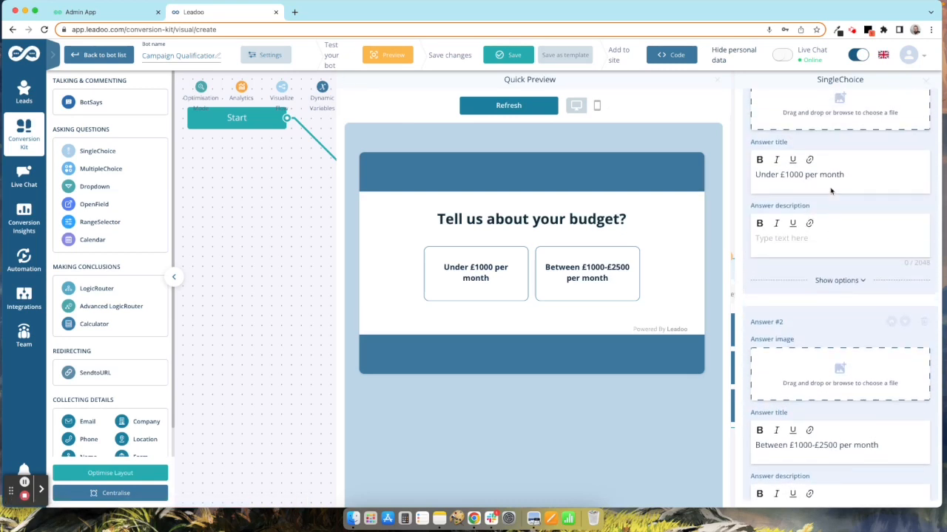
Step: Score 'Under £1000 per month' 10 and 'Between £1000-£2500 per month' 20
click(838, 281)
click(795, 368)
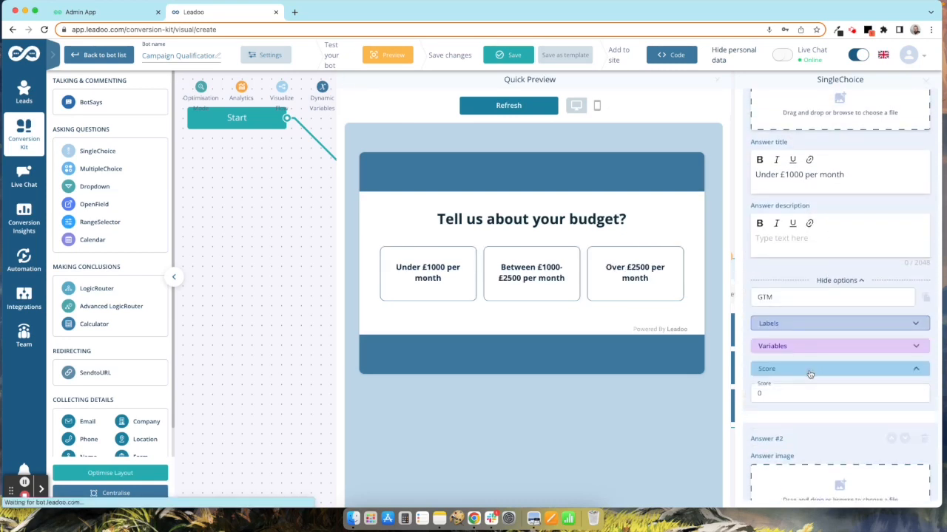
click(784, 394)
text(10)
click(809, 423)
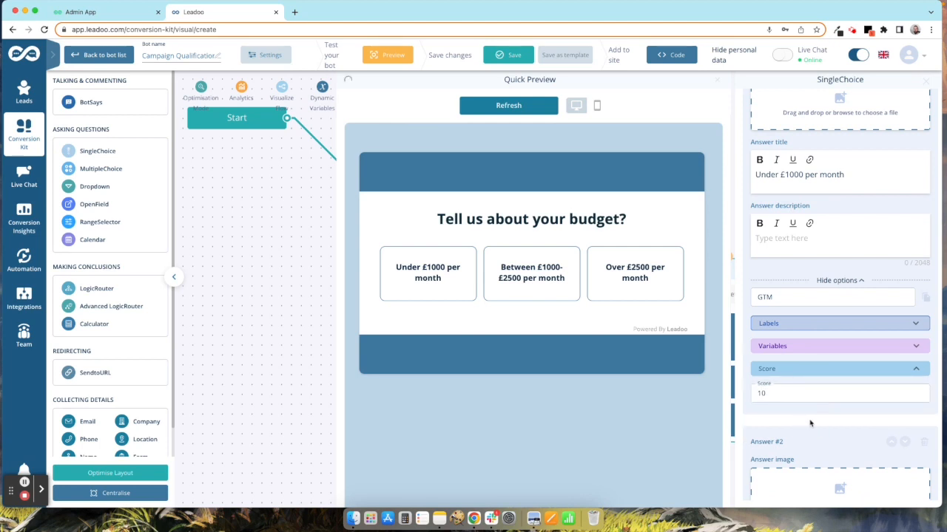
scroll(813, 415, down, 5)
click(840, 350)
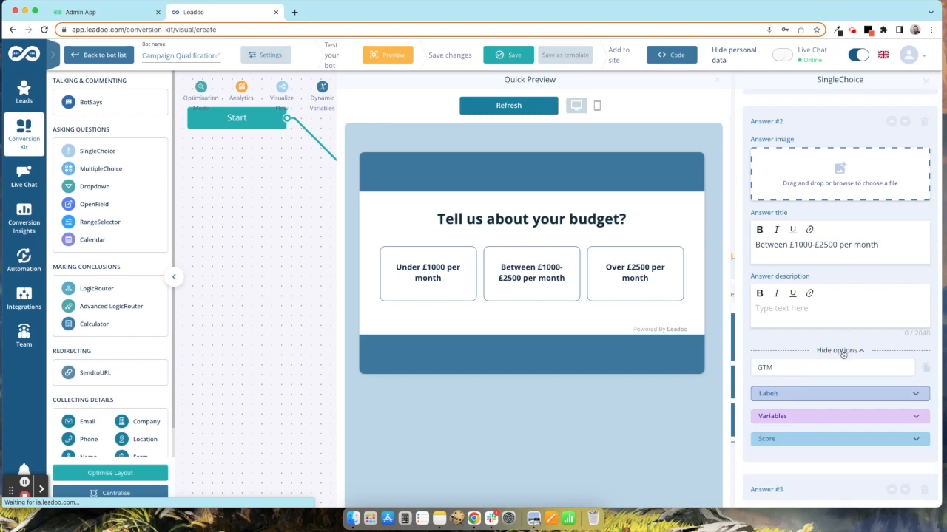
scroll(820, 355, down, 3)
click(808, 315)
click(784, 338)
text(20)
click(802, 361)
Step: Score 'Over £2500 per month' 30 and return to the flow
scroll(810, 366, down, 3)
click(840, 466)
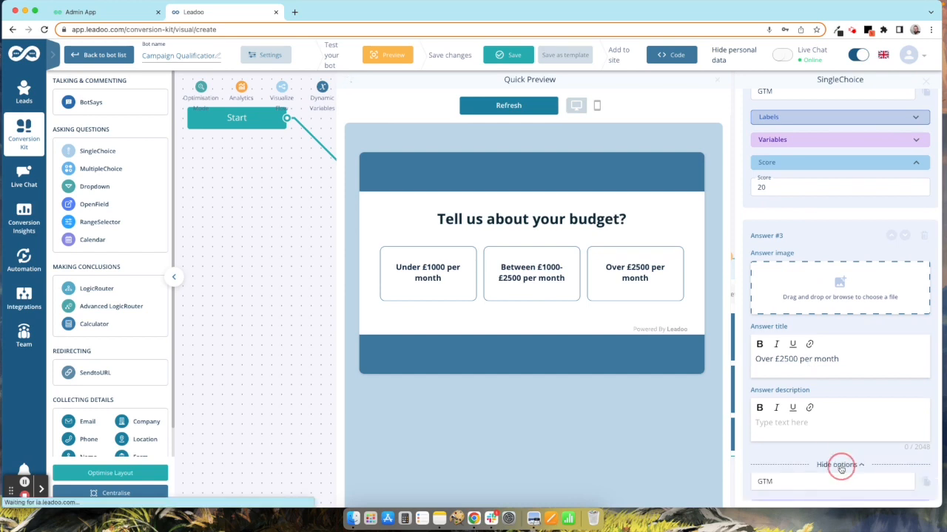
scroll(840, 469, down, 3)
click(817, 459)
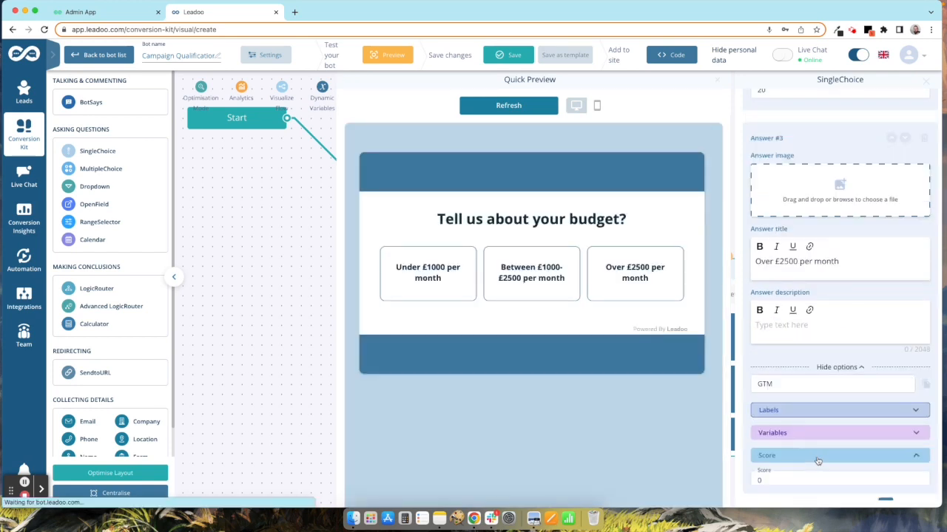
scroll(817, 460, down, 1)
click(770, 457)
text(30)
click(925, 80)
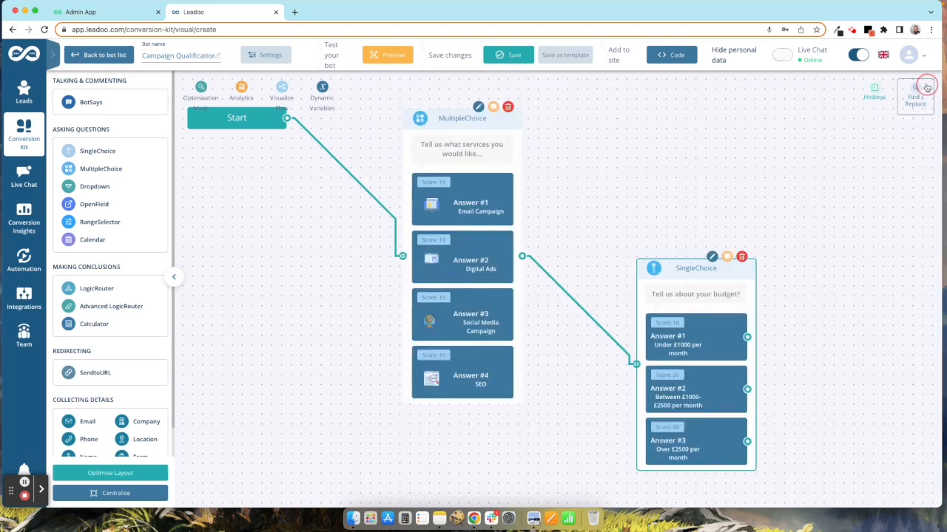
Step: Drag a connection from the three budget answers to open the 'Select to add to bot' picker
drag(692, 270, 670, 208)
click(670, 208)
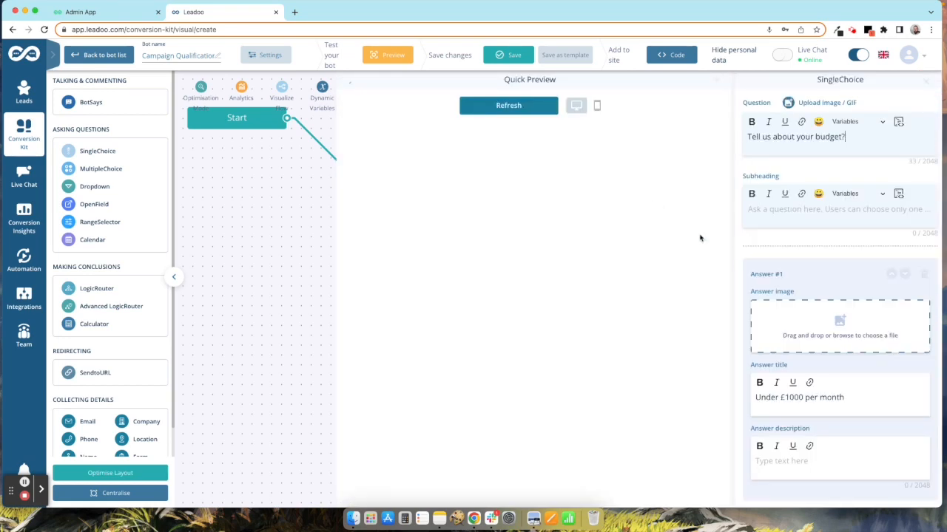
click(924, 82)
scroll(826, 205, right, 5)
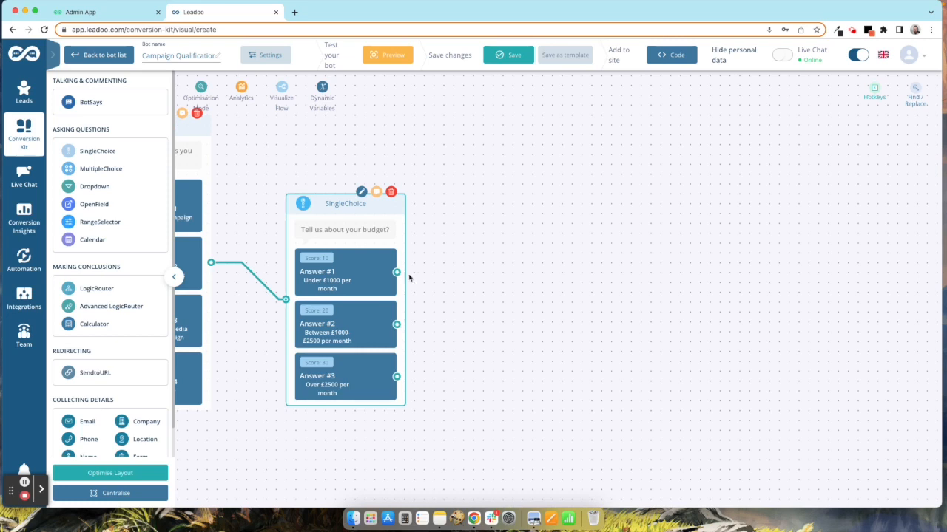
mouse_move(396, 273)
mouse_down()
mouse_move(476, 275)
mouse_move(402, 277)
mouse_up()
click(308, 179)
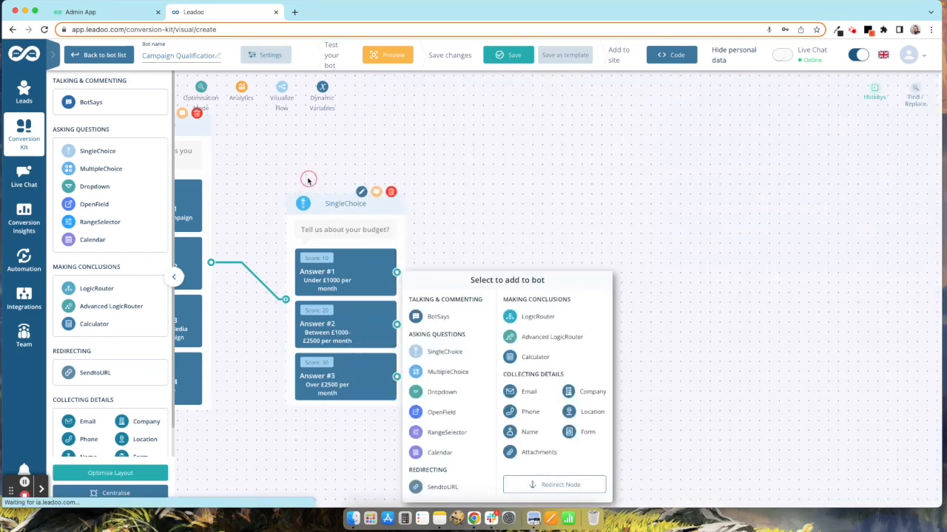
click(444, 237)
drag(400, 273, 531, 273)
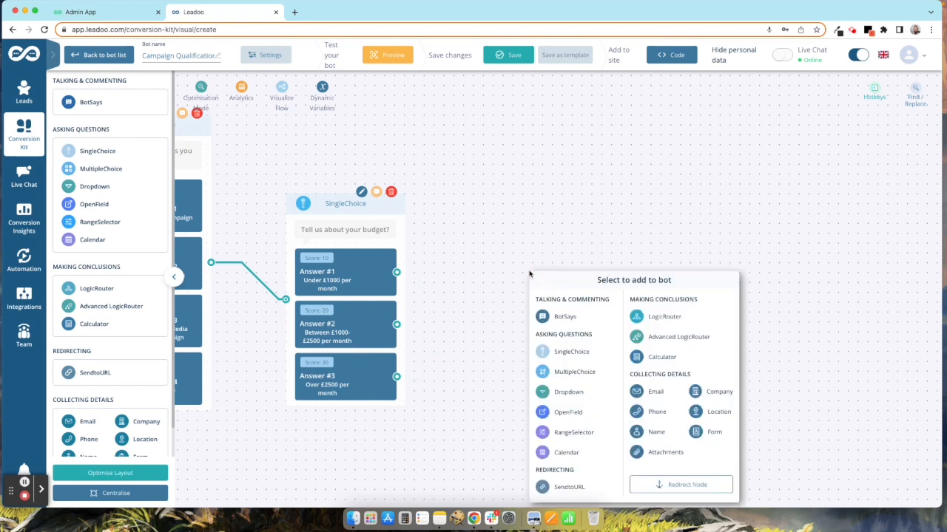
Step: Add a single-choice step asking 'How many campaigns will you be running?'
click(581, 353)
text(HH)
text(w m)
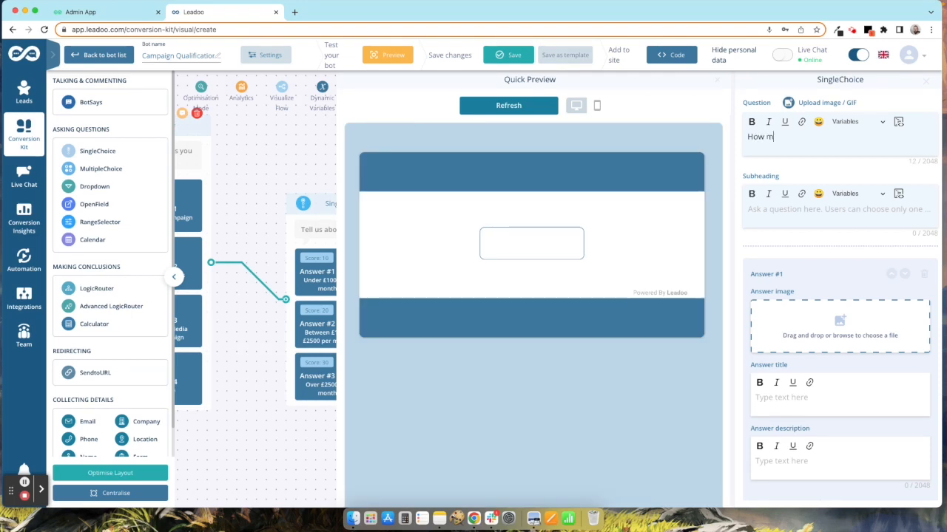
text(any campaigns / servie)
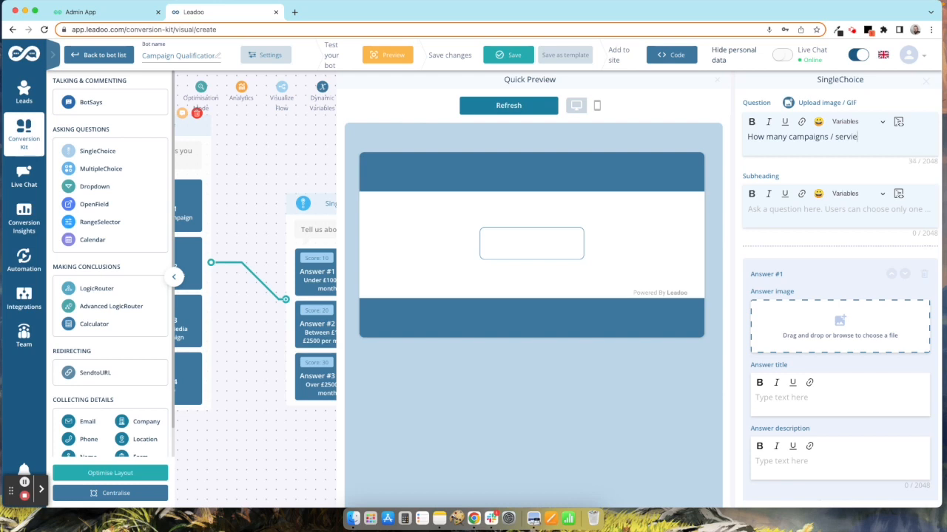
key(BackSpace)
key(BackSpace)
key(BackSpace)
key(BackSpace)
text(e running)
Step: Fill in the answers 1, Weekly, Monthly and Quarterly
scroll(770, 301, down, 1)
click(812, 359)
text(1)
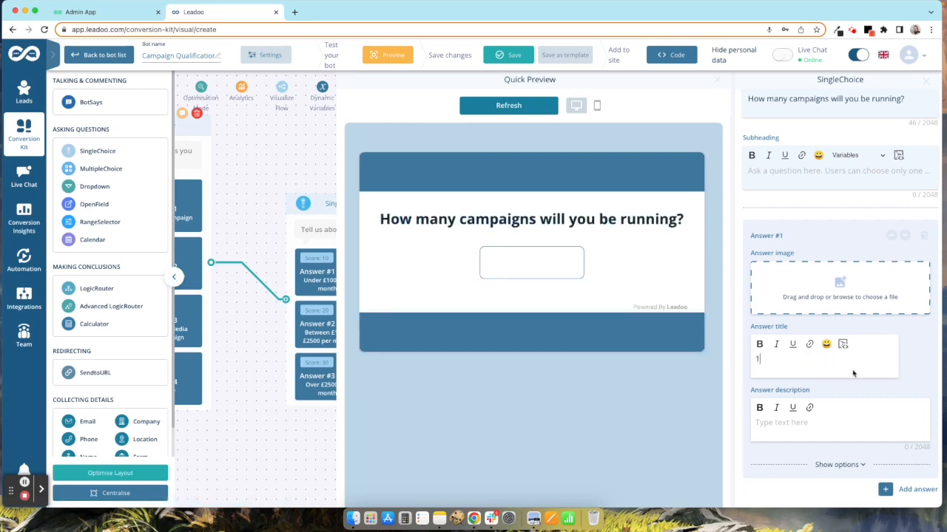
click(892, 492)
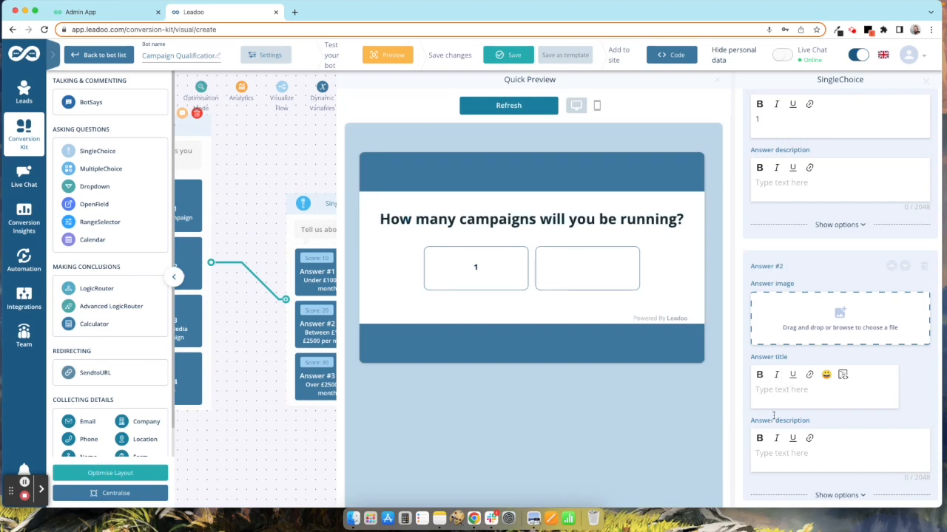
text(Weekly)
scroll(831, 439, down, 1)
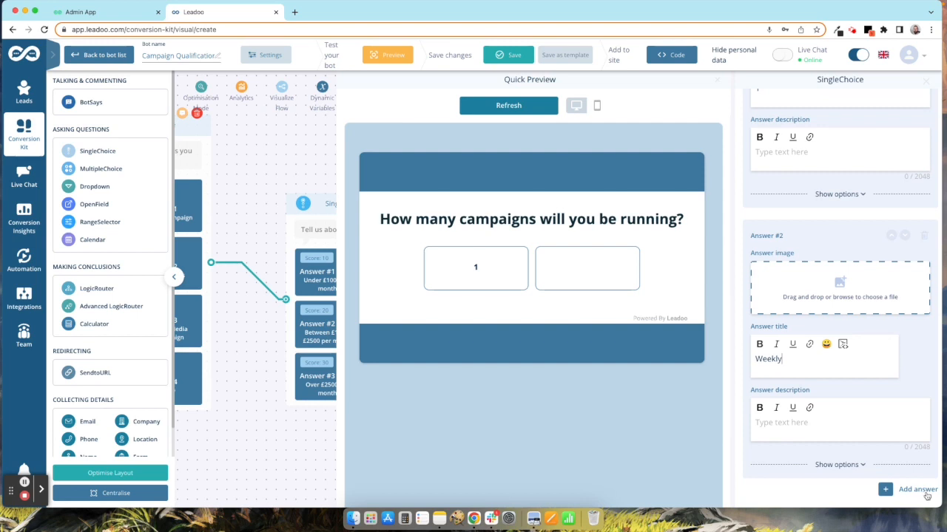
click(909, 488)
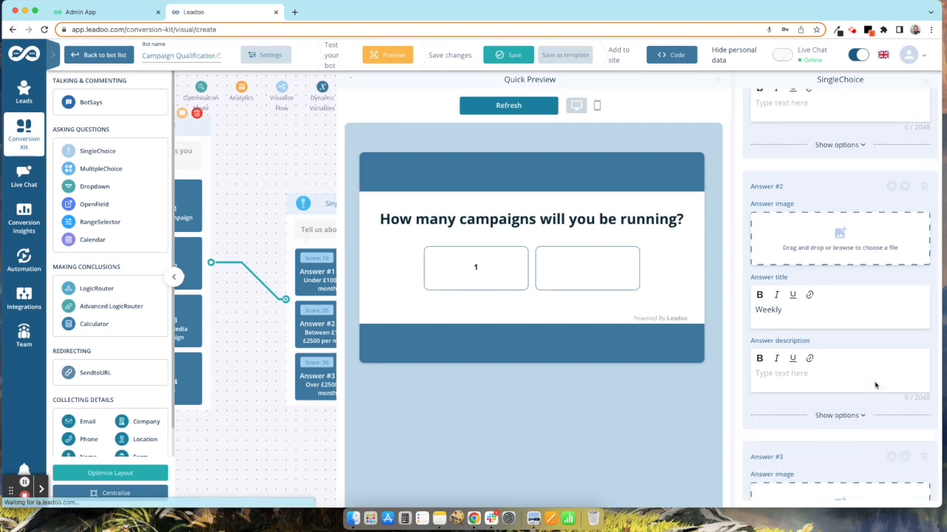
text(Monthy)
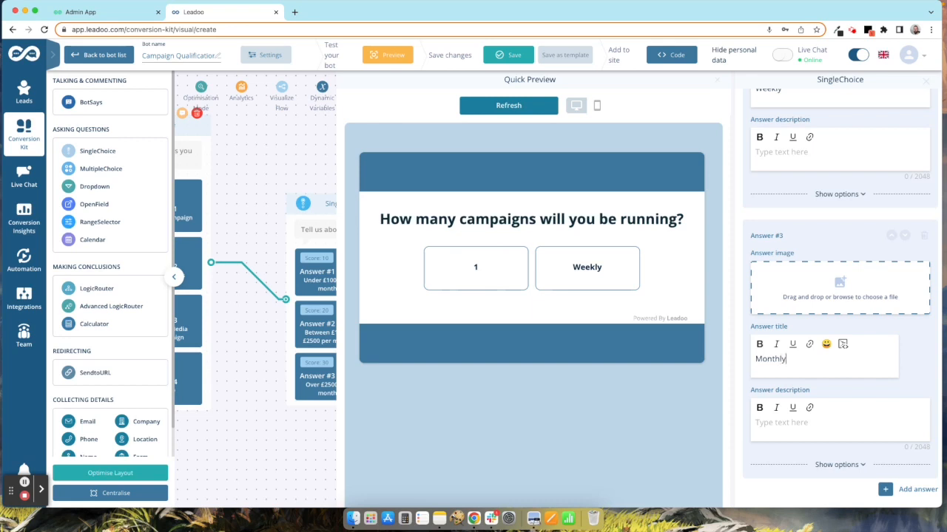
click(917, 490)
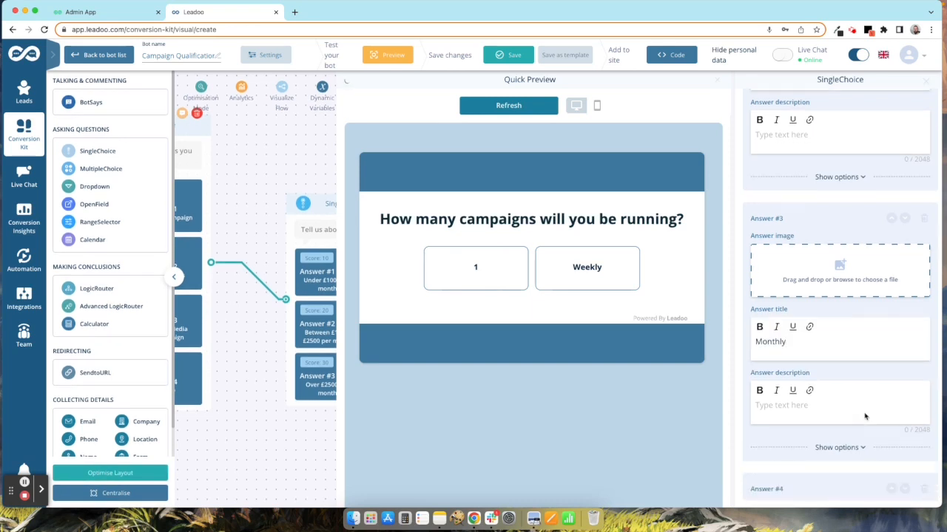
text(Quar)
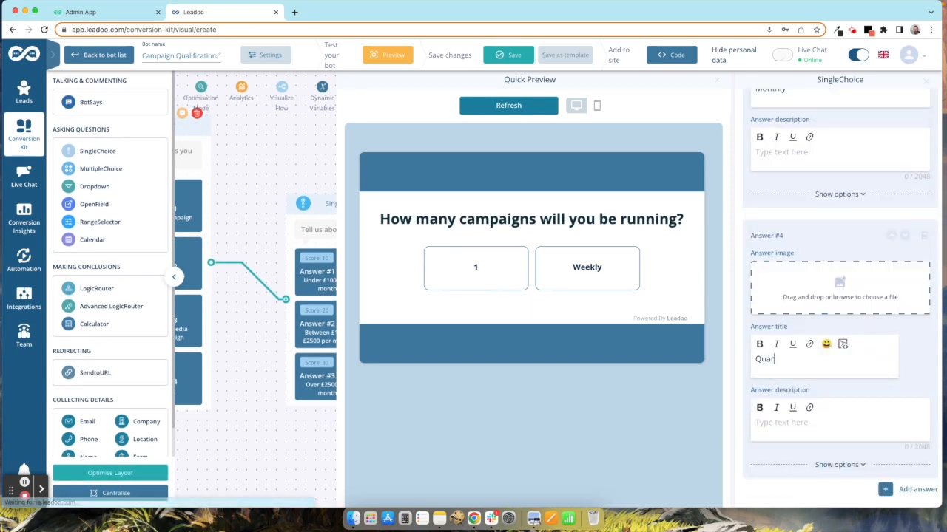
text(terly)
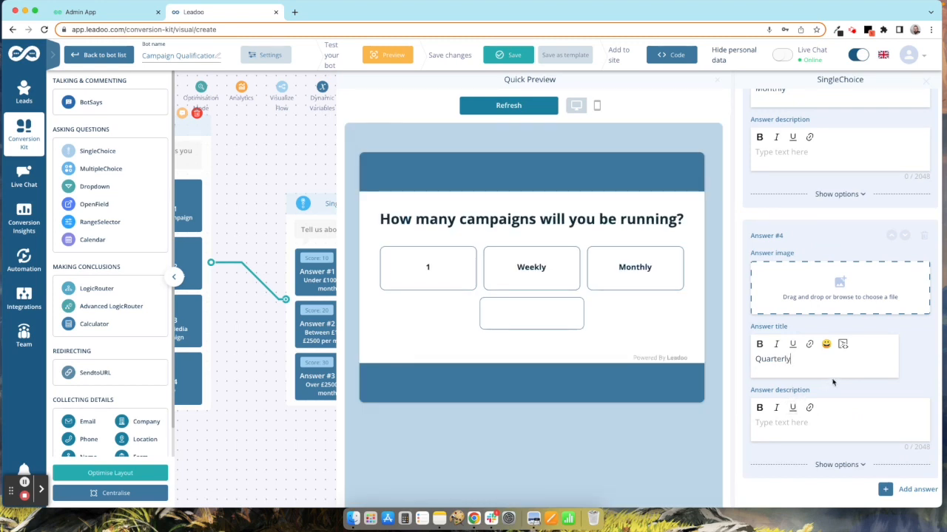
Step: Change the first answer to '1 off' and expand its extra settings
scroll(833, 382, up, 7)
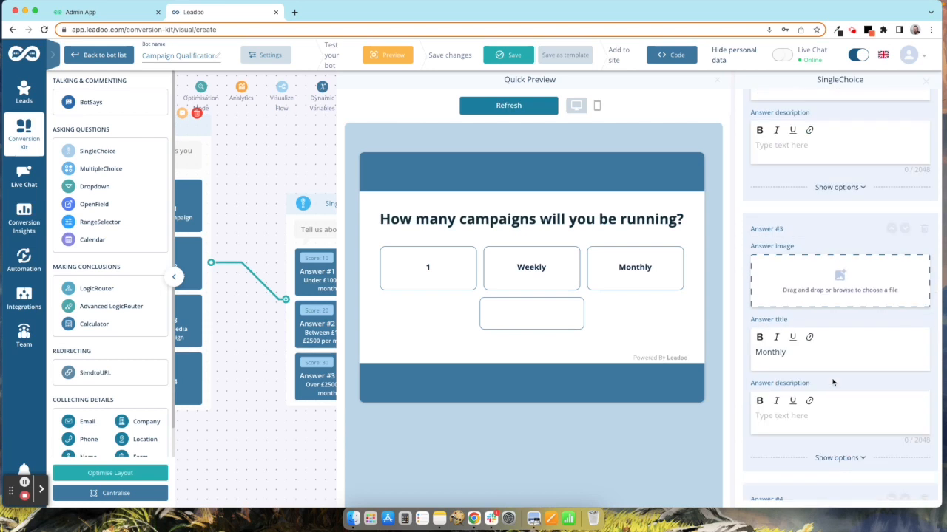
scroll(834, 382, up, 2)
click(779, 232)
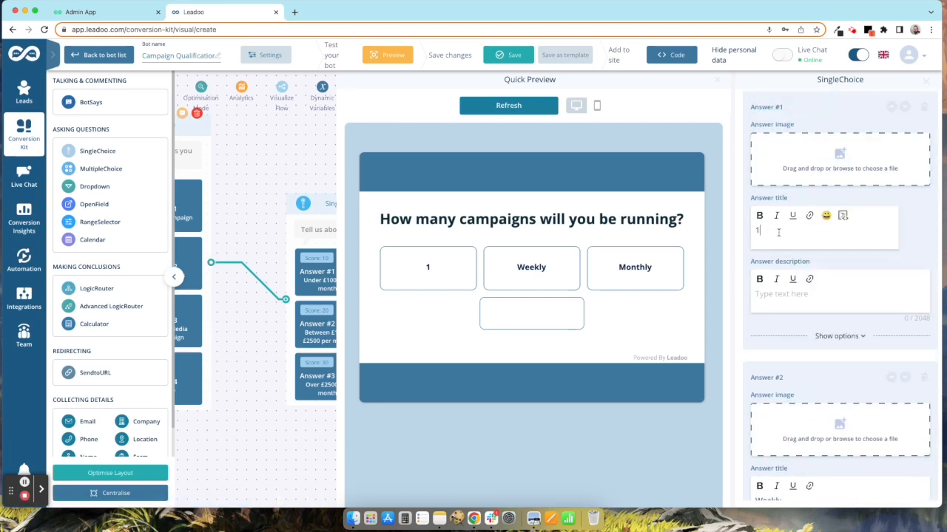
text(off)
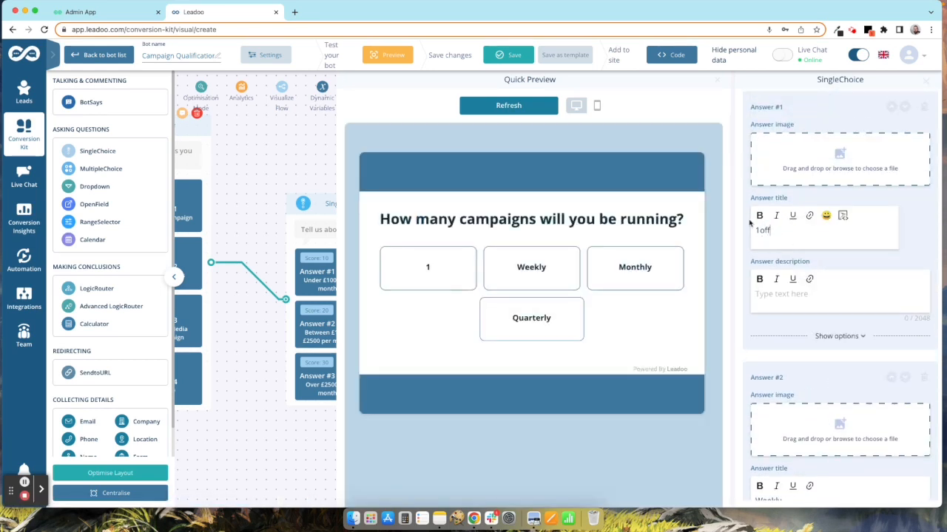
click(760, 231)
click(839, 336)
Step: Give the 1 off answer a score of 10 and Weekly a score of 50
scroll(825, 281, down, 5)
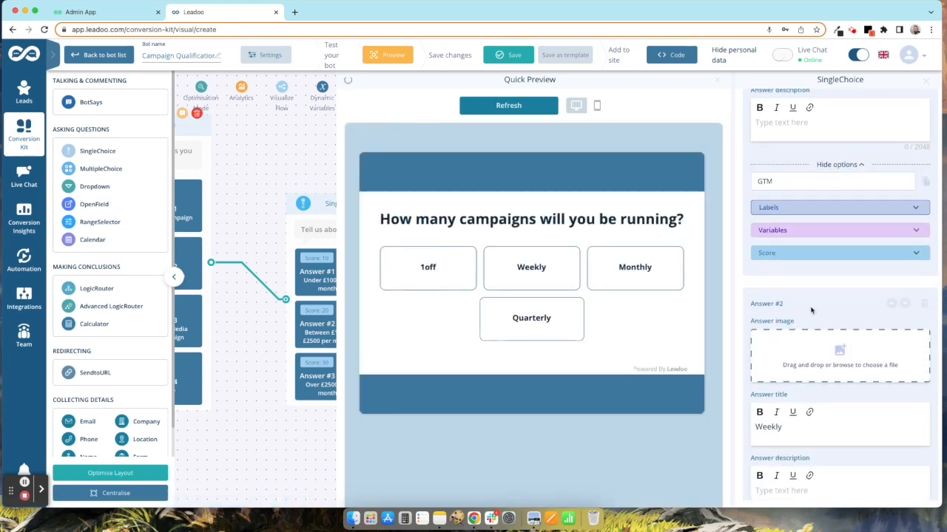
click(818, 255)
click(773, 277)
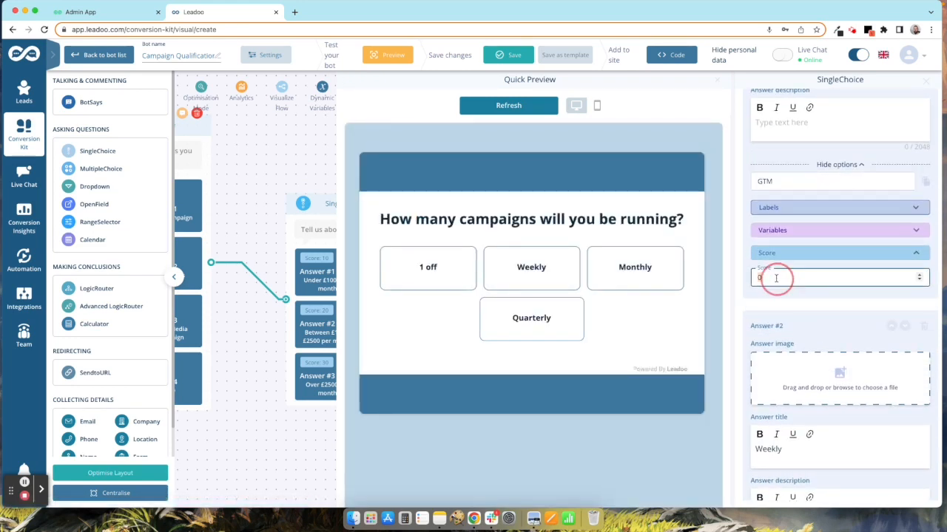
scroll(813, 390, down, 3)
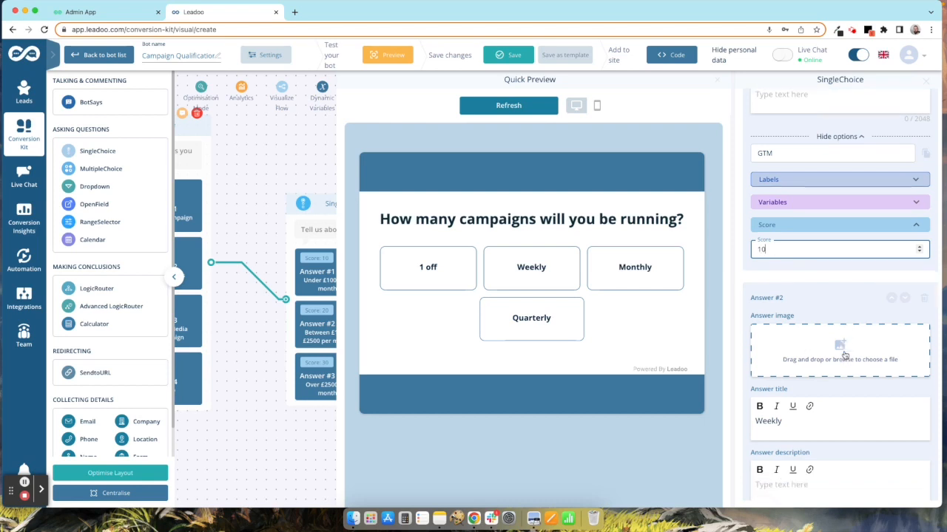
click(829, 423)
scroll(829, 423, down, 1)
scroll(830, 423, down, 3)
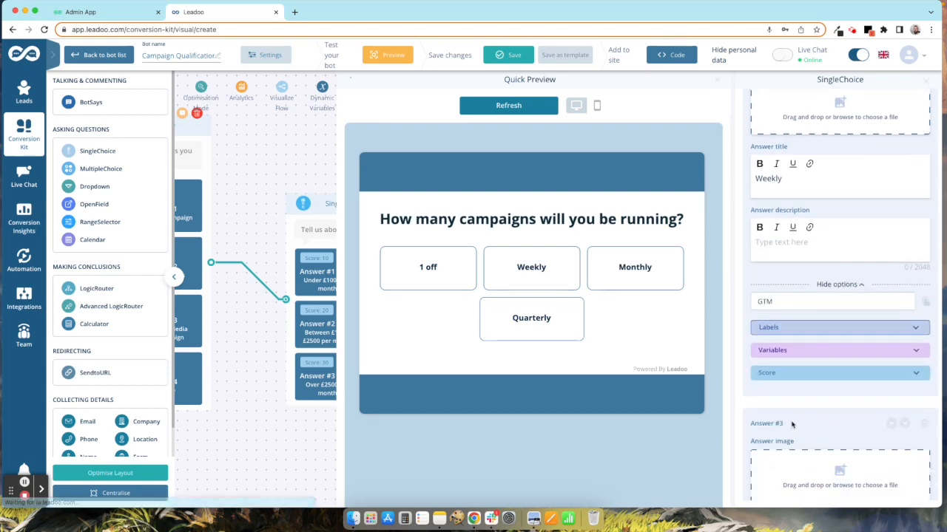
click(769, 372)
click(769, 398)
double_click(769, 400)
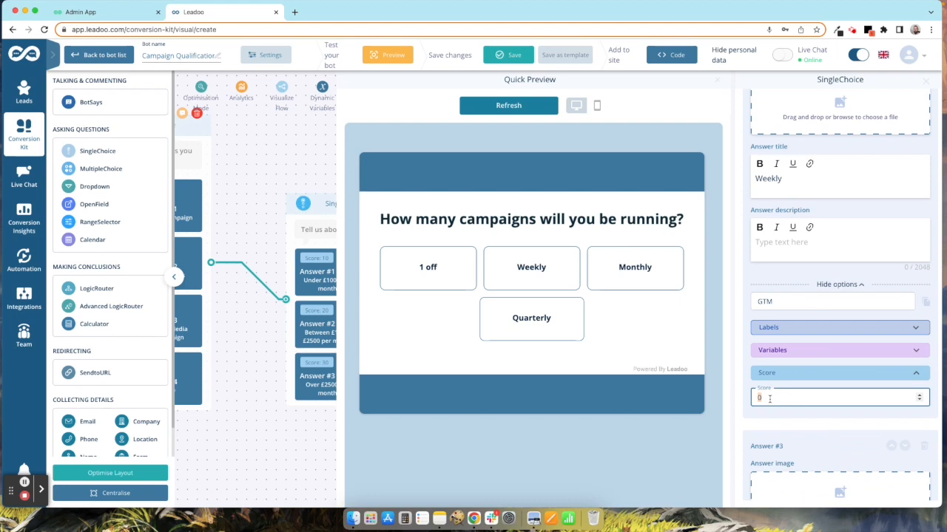
click(801, 426)
Step: Give the Monthly answer a score of 30 and Quarterly a score of 20
scroll(831, 422, down, 3)
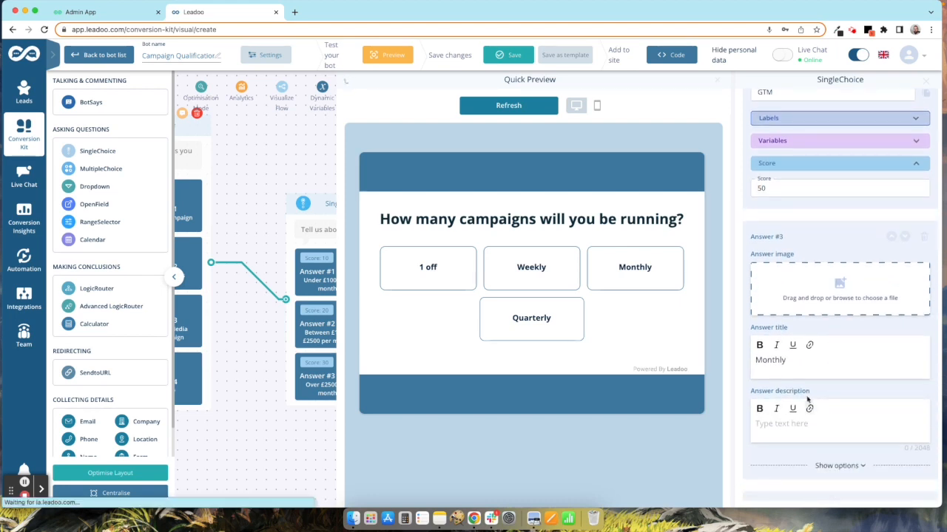
scroll(807, 399, down, 2)
click(845, 363)
scroll(795, 334, down, 1)
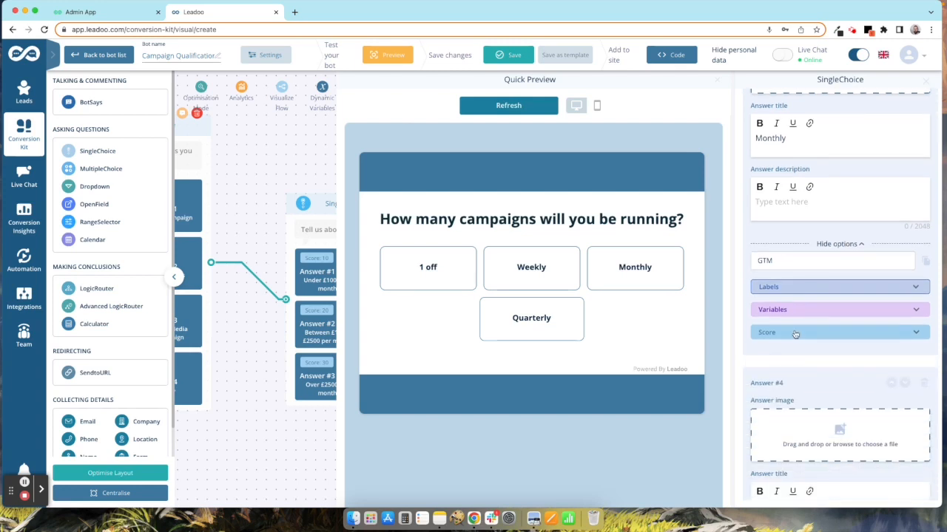
click(786, 335)
double_click(776, 359)
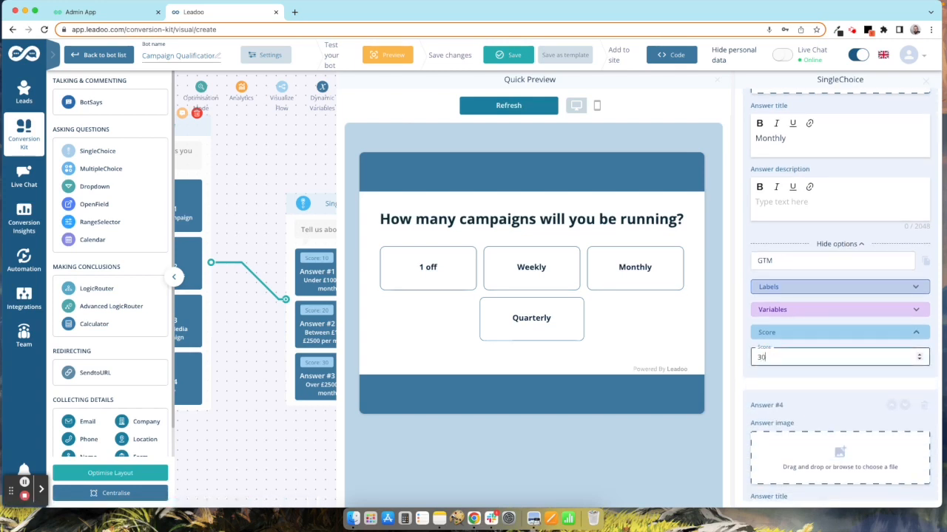
scroll(841, 489, down, 4)
click(842, 485)
scroll(844, 485, down, 3)
click(806, 454)
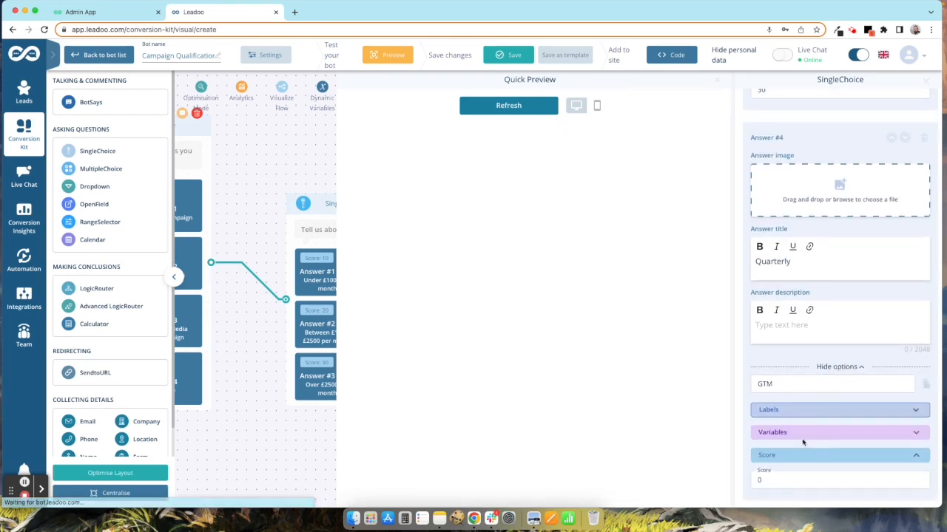
scroll(804, 442, down, 1)
click(757, 457)
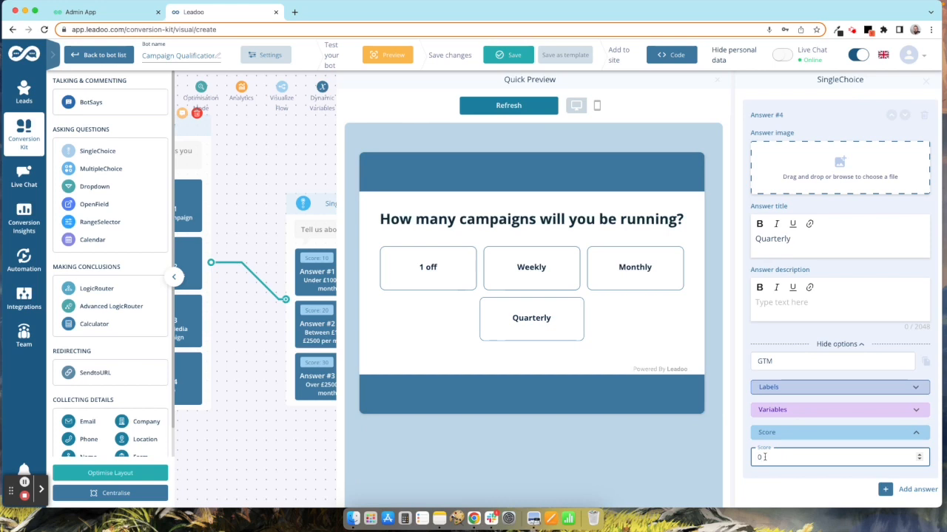
text(2)
Step: Reposition the campaigns question node and drag out a new step from its 1 off answer
click(926, 83)
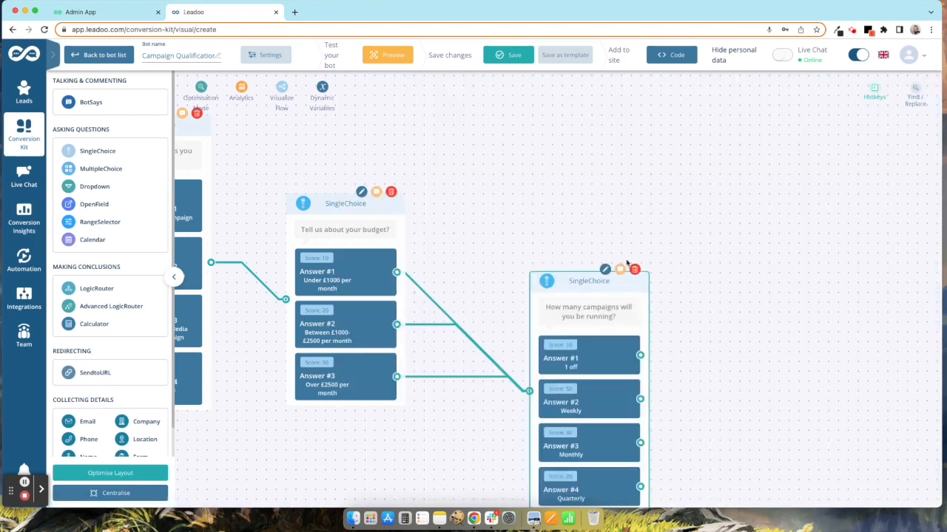
drag(568, 281, 581, 190)
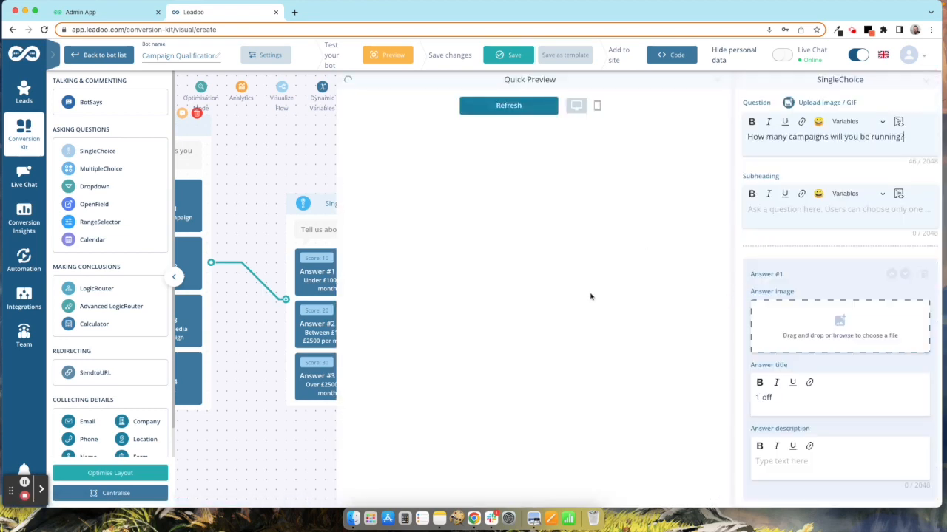
click(300, 185)
drag(462, 223, 646, 192)
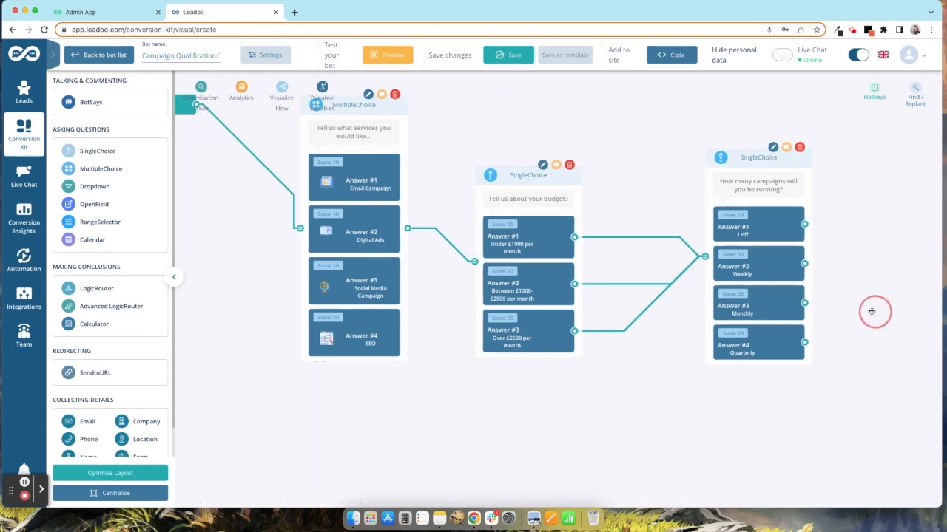
drag(871, 313, 585, 298)
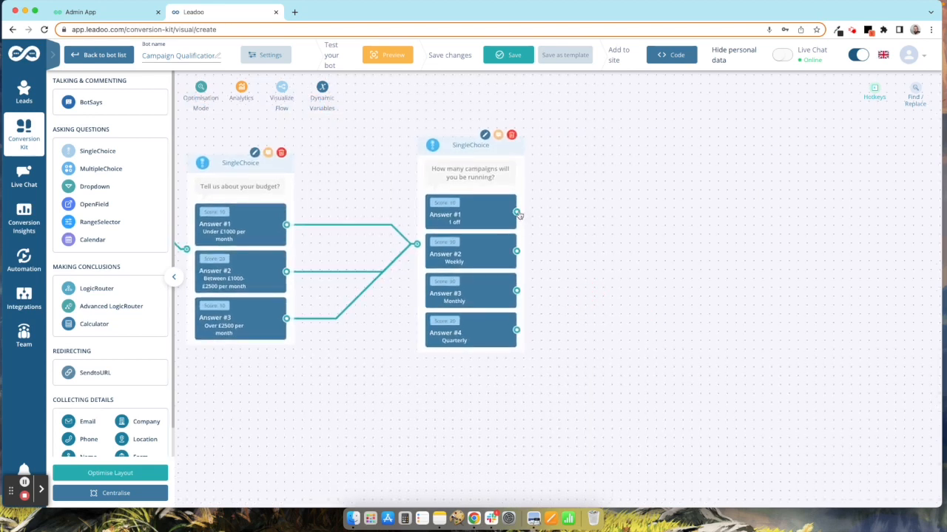
drag(516, 213, 664, 218)
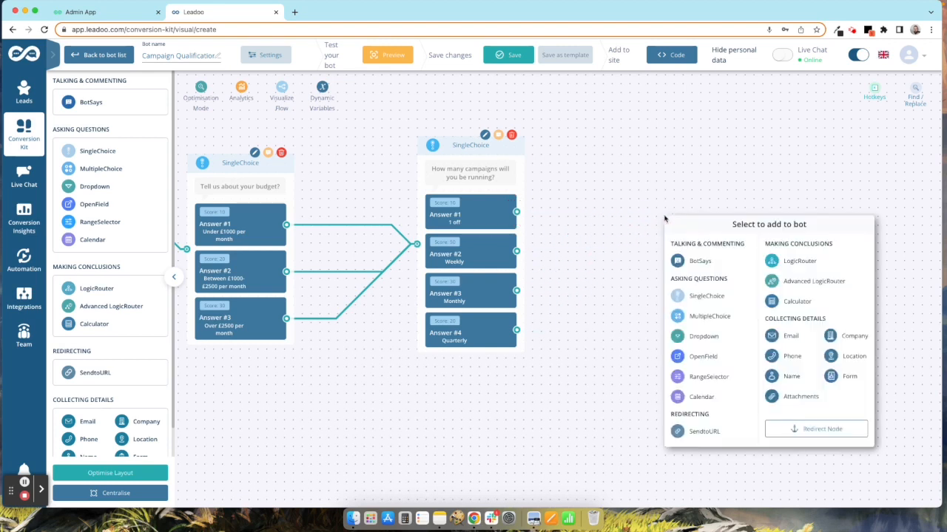
Step: Add a LogicRouter after the campaigns question with its first range 0 to 30
click(793, 262)
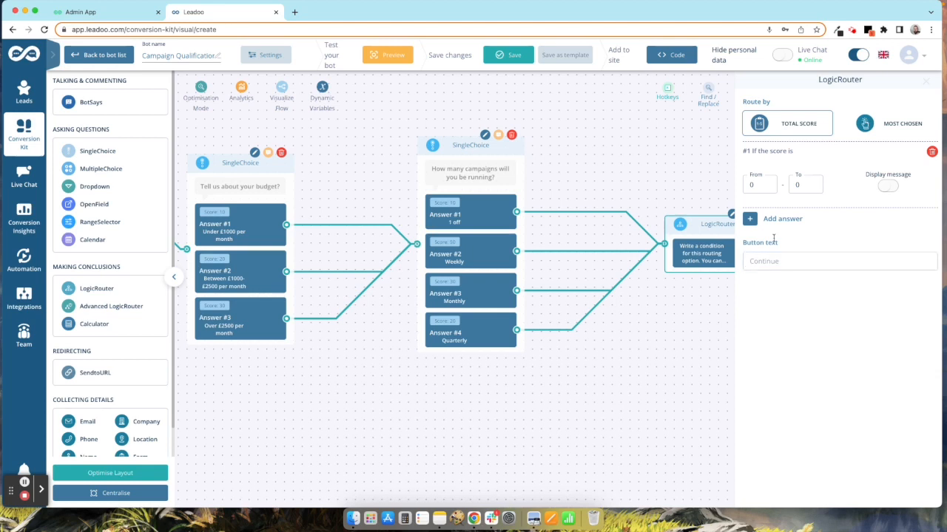
click(755, 184)
click(751, 186)
text(00)
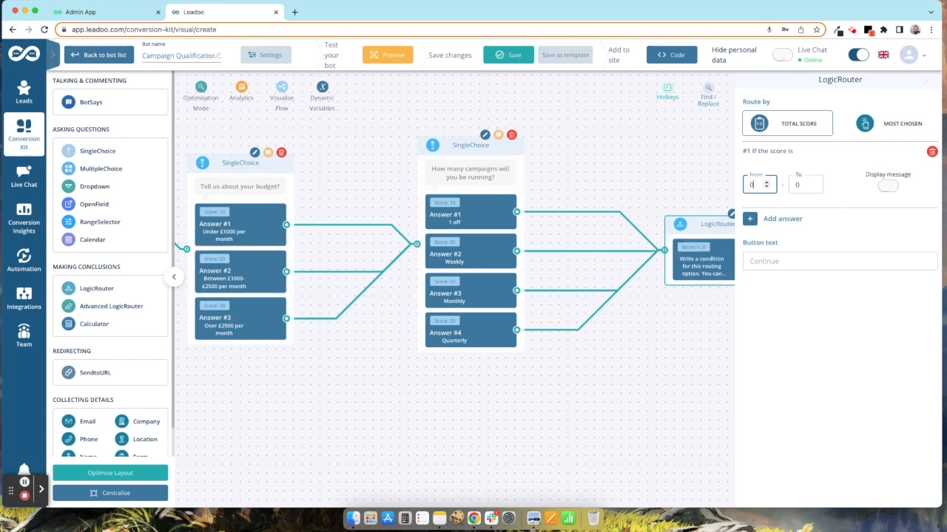
click(794, 184)
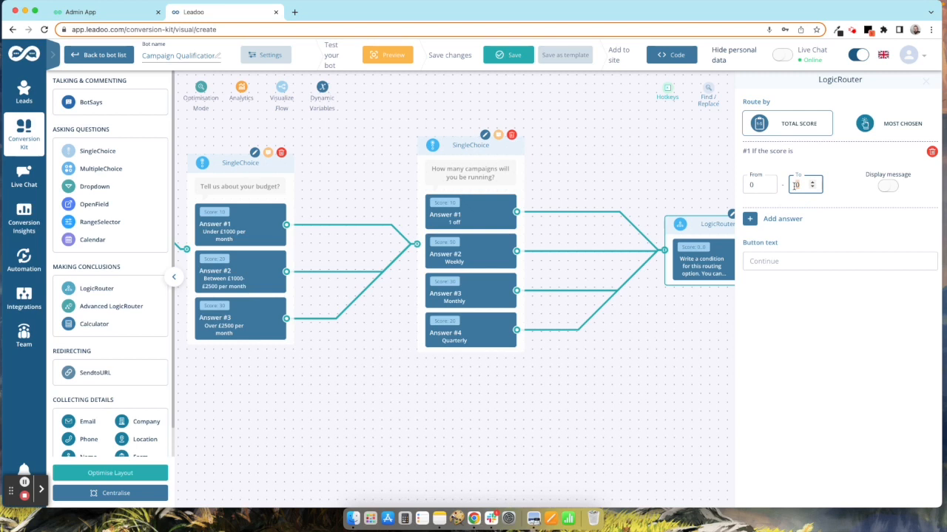
text(30)
Step: Add router ranges 31 to 60 and 61 to 100, then close the settings
click(792, 220)
click(749, 252)
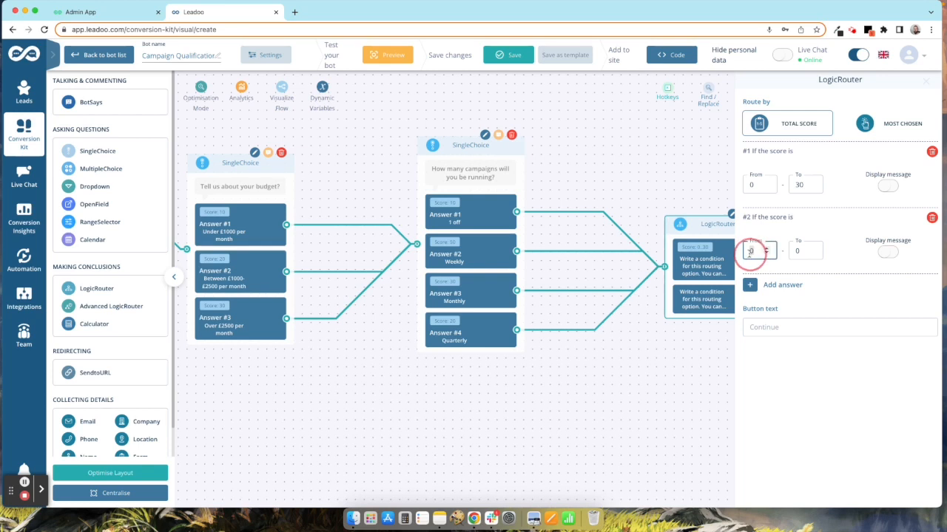
text(31)
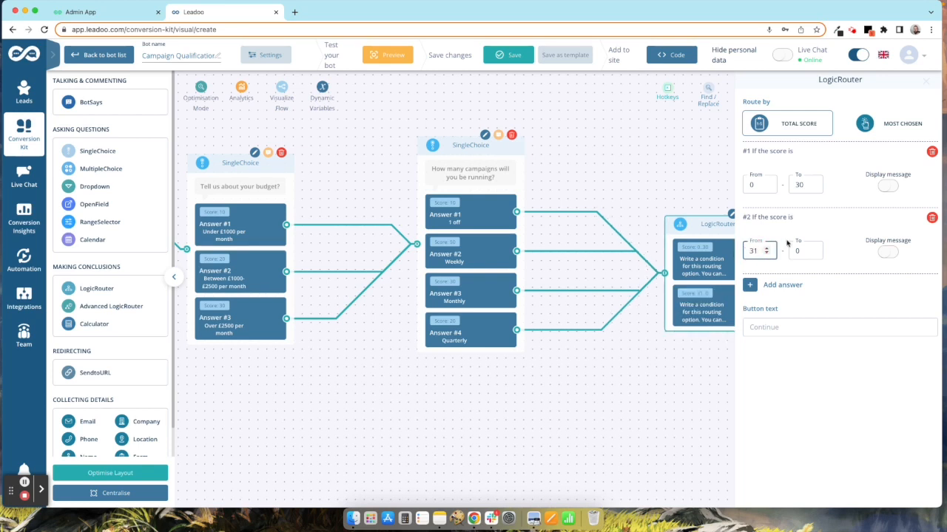
click(791, 250)
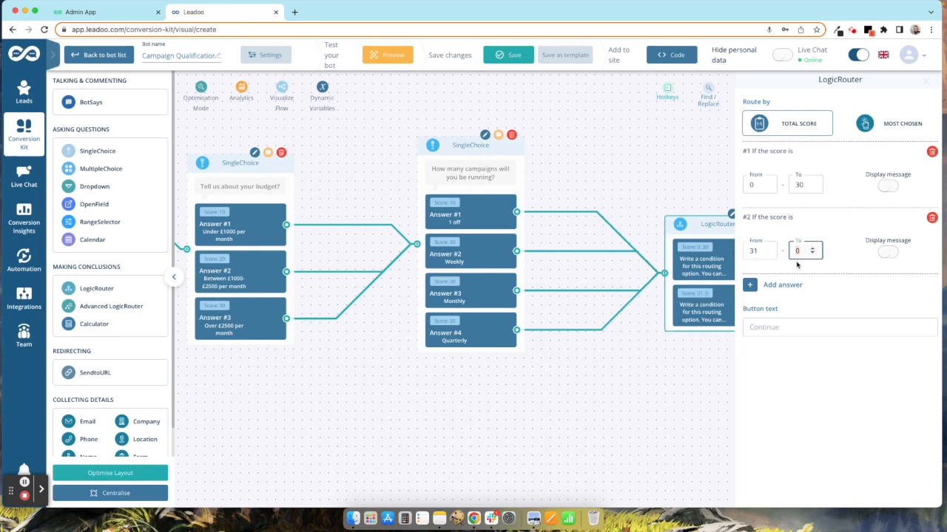
text(60)
click(785, 285)
click(748, 316)
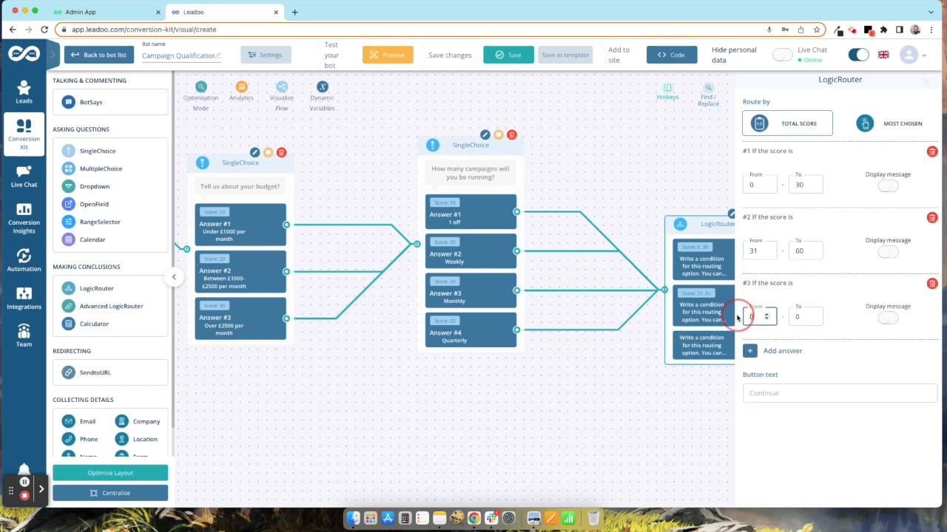
text(61)
click(805, 317)
text(100)
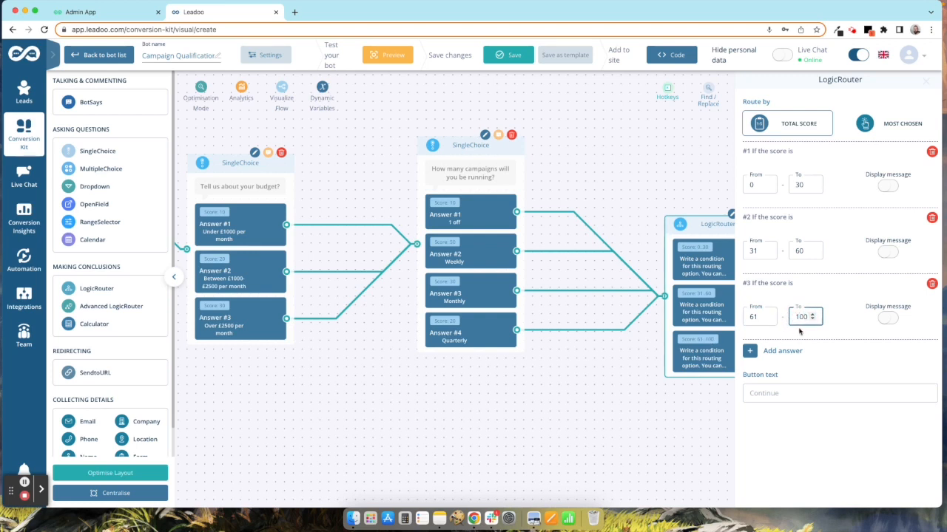
click(925, 83)
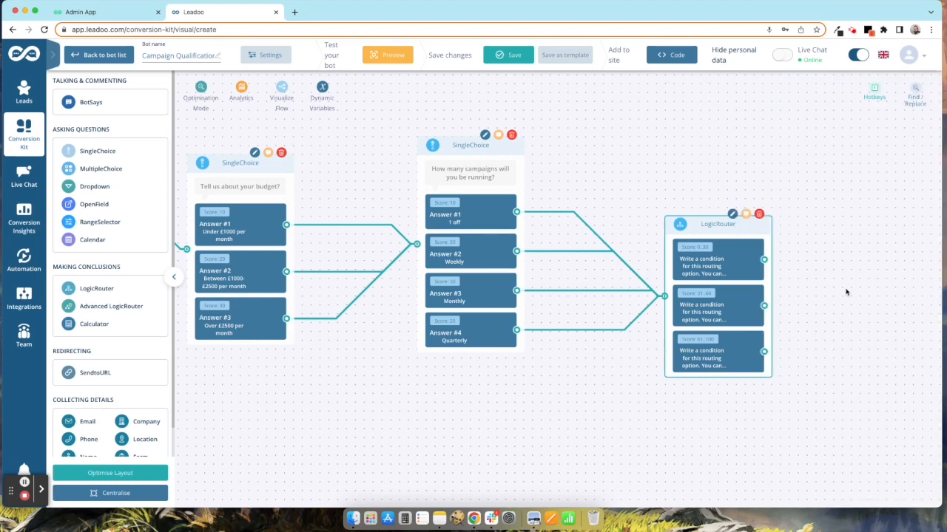
Step: Add a Form on the 0–30 route asking 'Great, please enter your details and someone will be in touch'
drag(841, 297, 682, 269)
drag(550, 204, 568, 179)
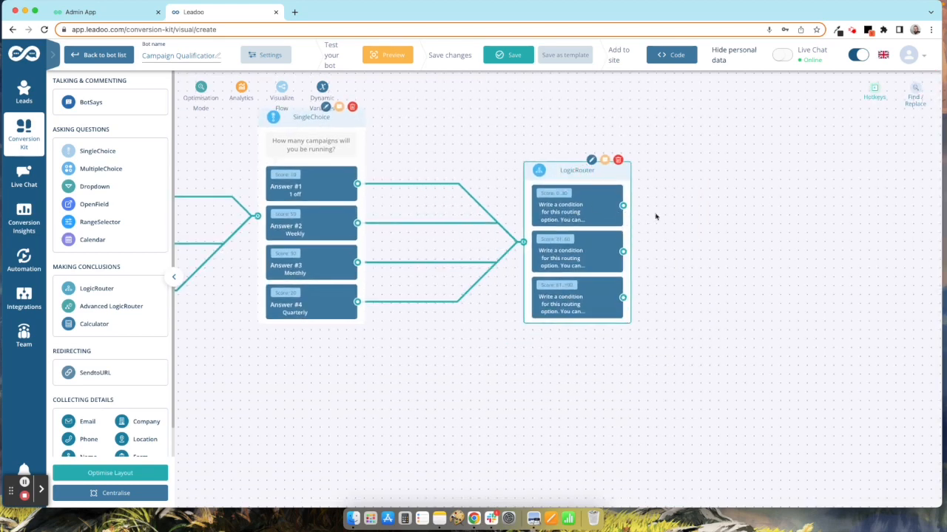
drag(760, 213, 626, 206)
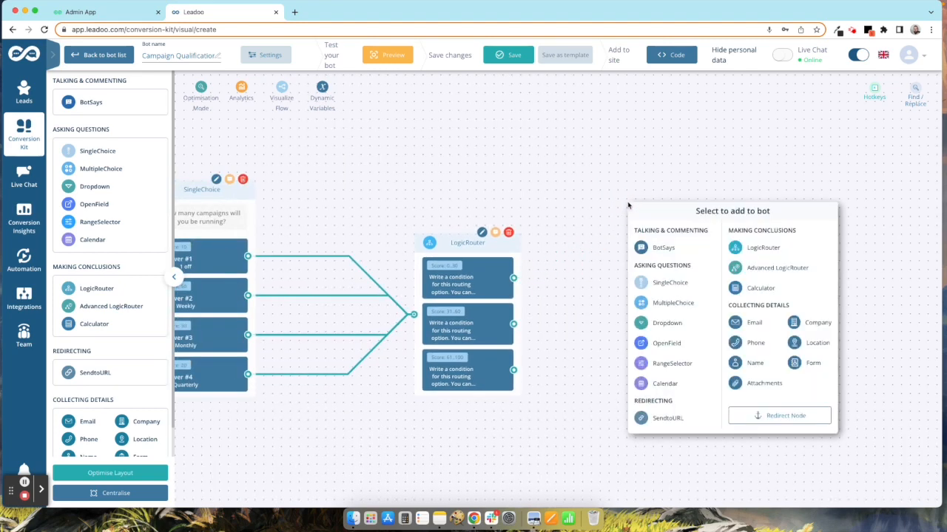
click(811, 362)
text(Great, pl)
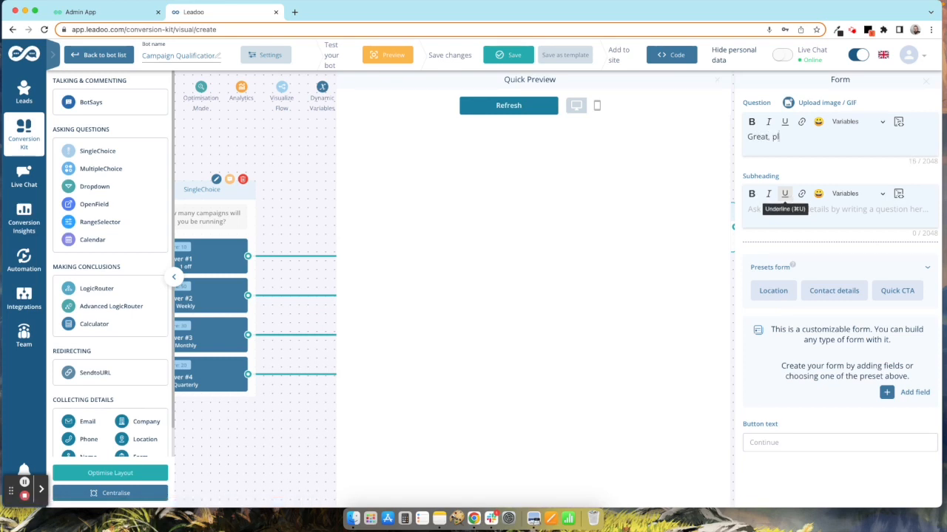
text(ease neter)
key(BackSpace)
key(BackSpace)
key(BackSpace)
key(BackSpace)
key(BackSpace)
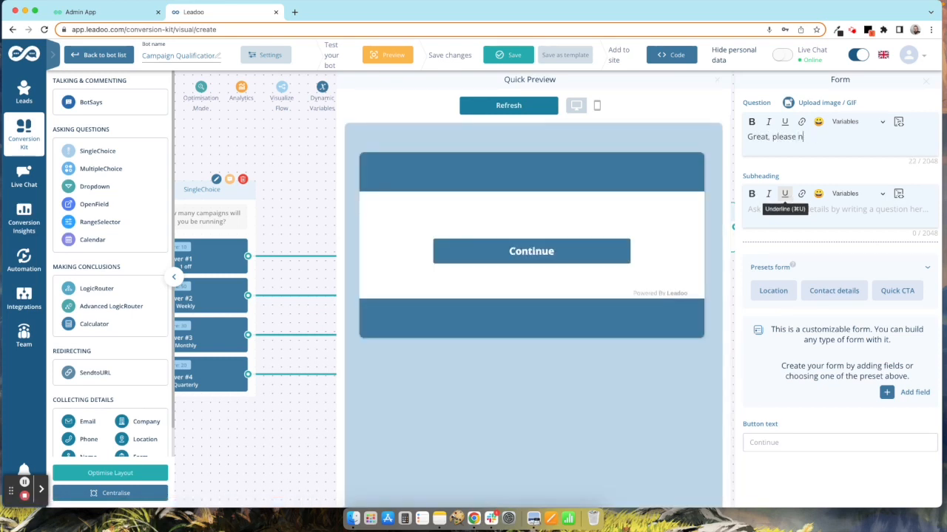
text(enter your details and someone will be in touch)
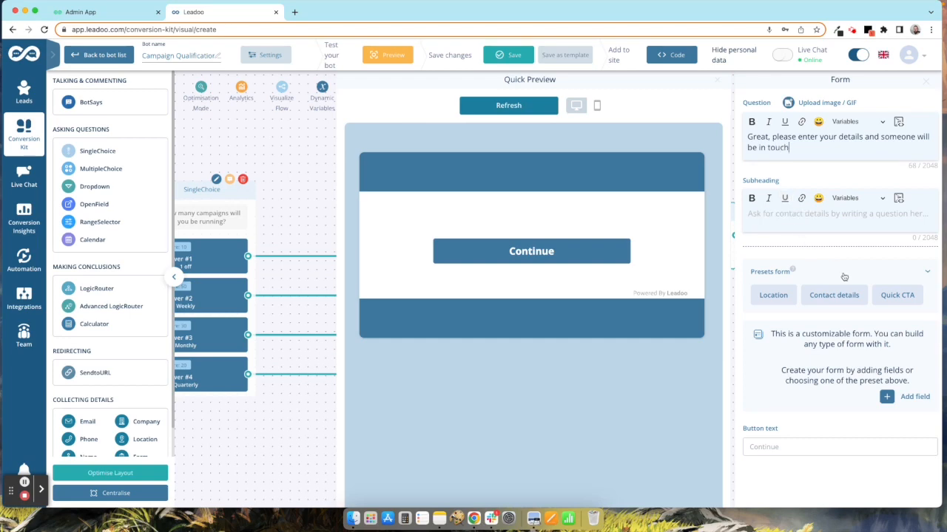
Step: Apply the Quick CTA preset and remove its radio button field, leaving name, phone and email
click(903, 302)
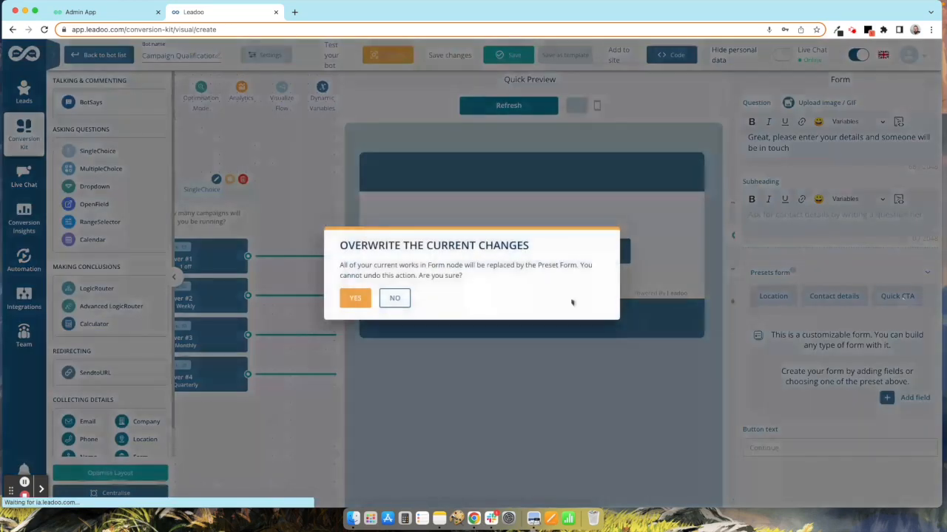
click(349, 298)
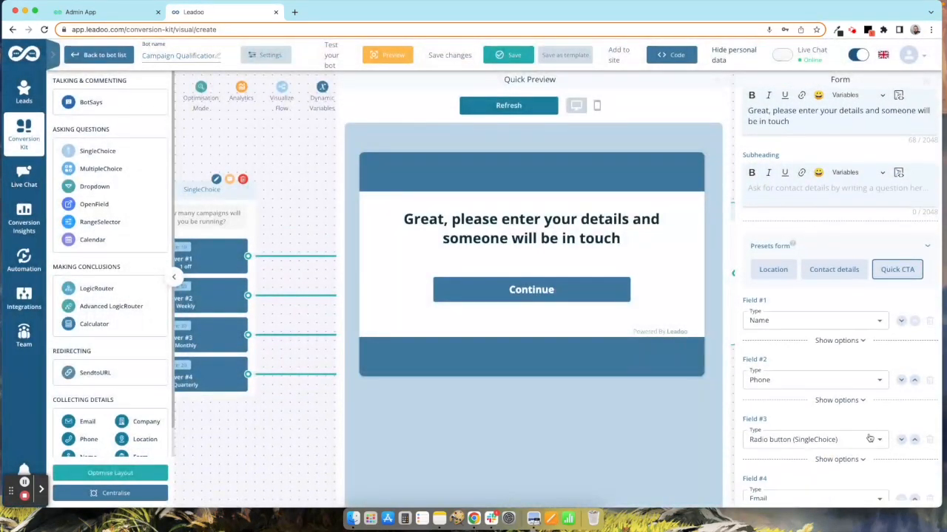
scroll(862, 432, down, 1)
click(928, 431)
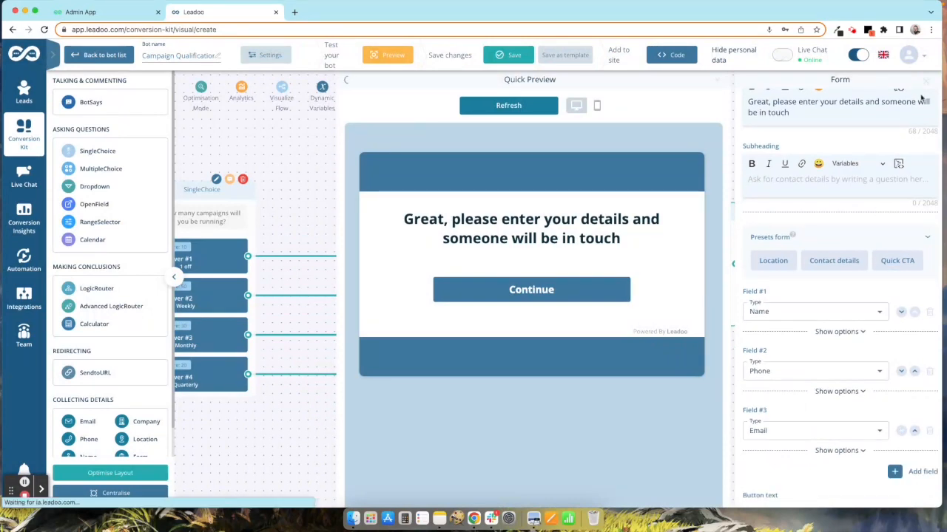
Step: Link the 31–60 route to the form and drag out a new step from the 61–100 route
click(924, 80)
drag(687, 219, 701, 183)
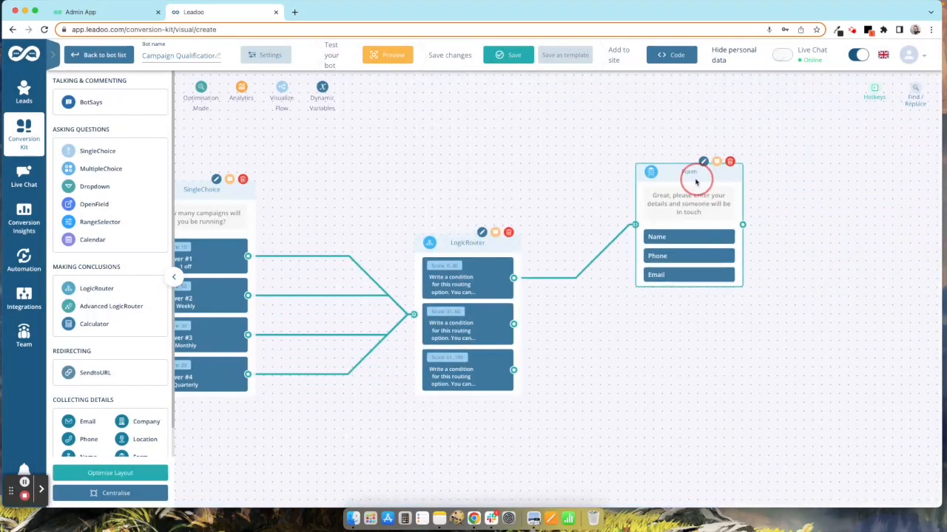
click(711, 170)
click(926, 81)
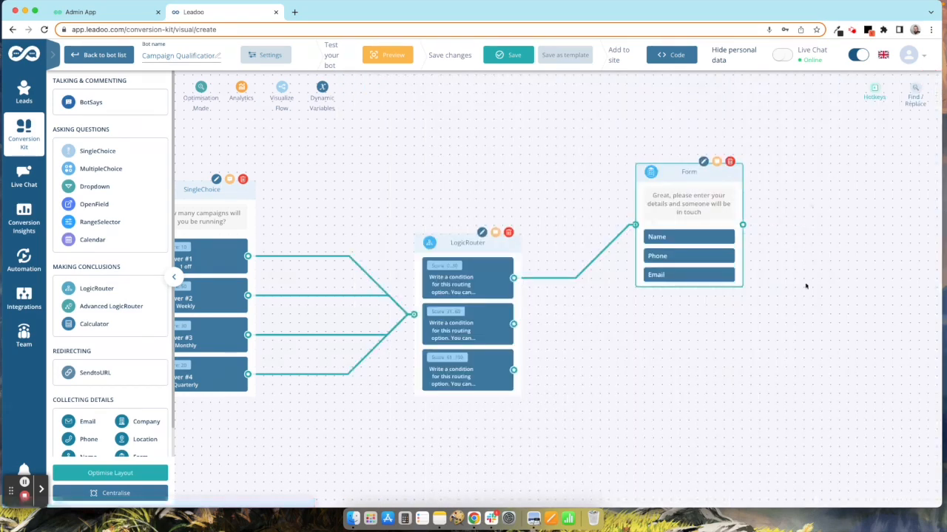
drag(811, 299, 639, 298)
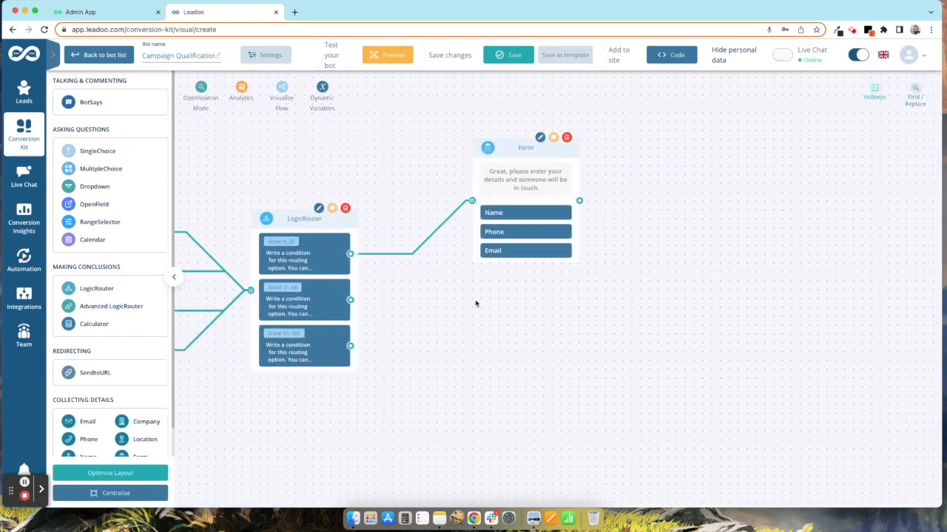
drag(350, 300, 505, 213)
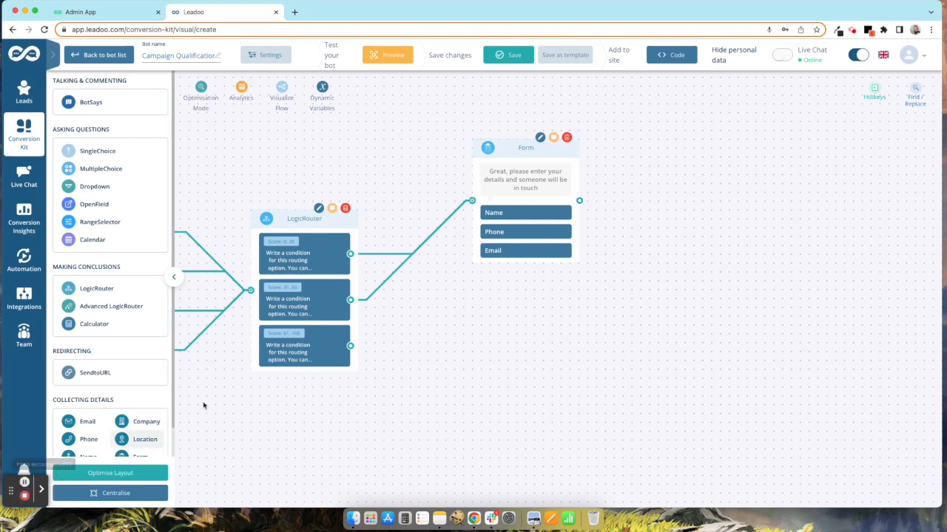
drag(350, 346, 486, 361)
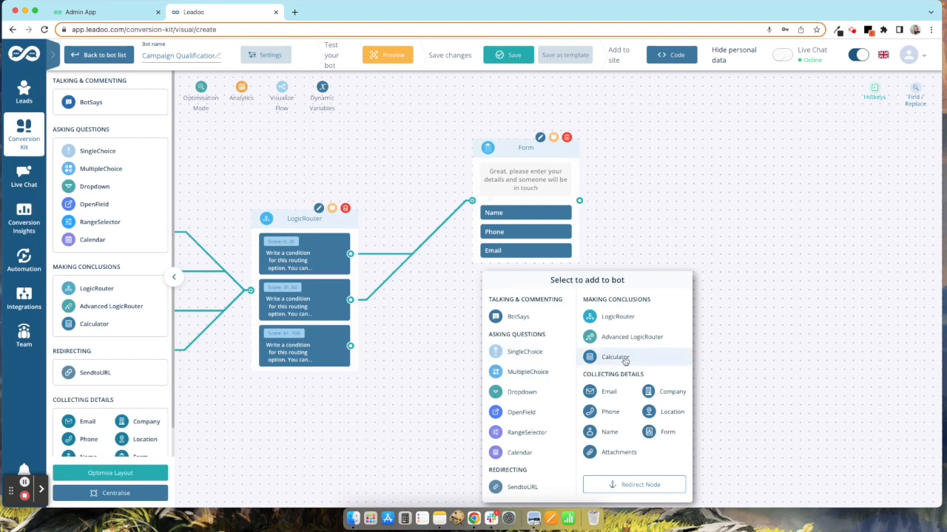
Step: Add a Calendar step on the 61–100 route set to meeting booking with a team member's calendar
click(521, 454)
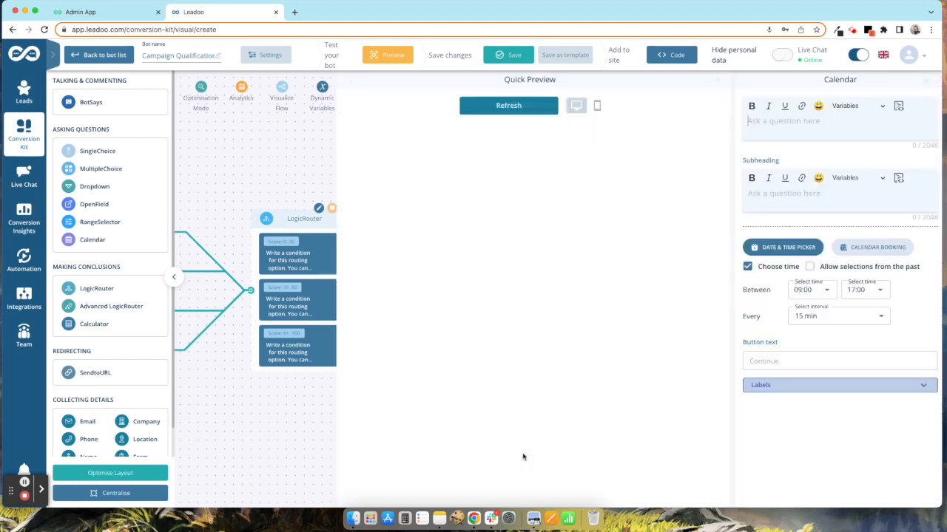
click(886, 250)
click(828, 295)
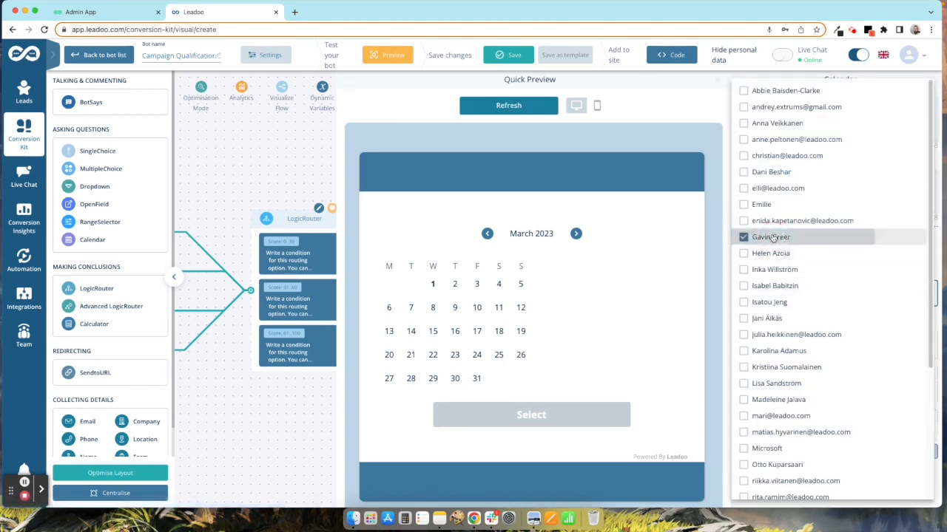
click(776, 237)
click(702, 101)
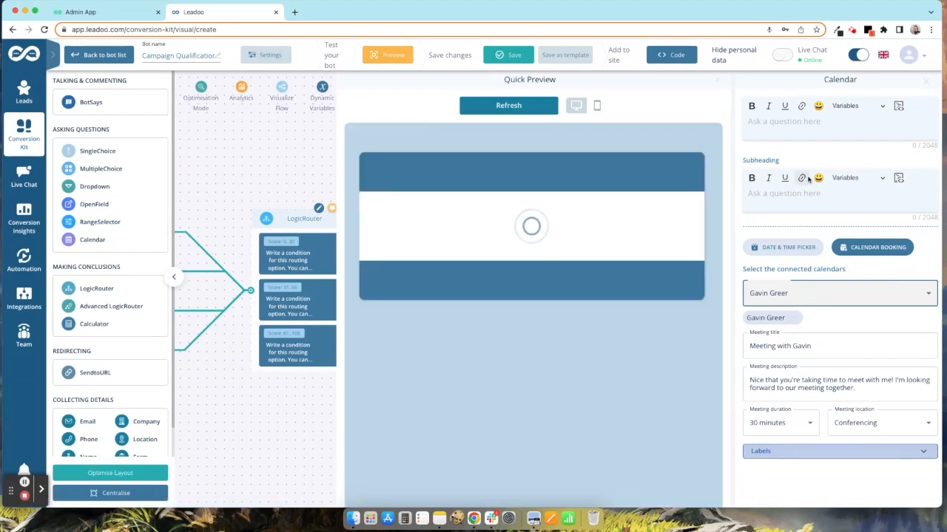
Step: Set the calendar heading to 'Great, please select a time that suits and we'll discuss your needs further'
click(806, 121)
text(Great)
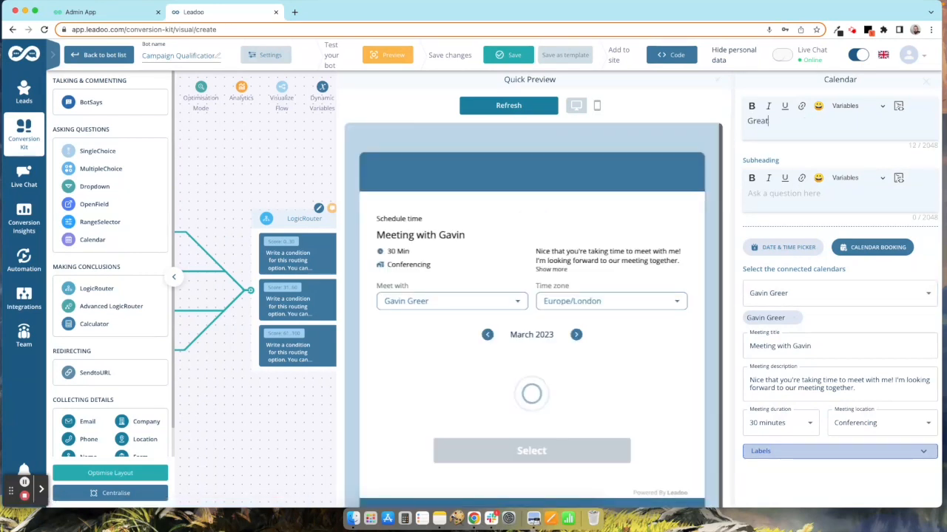
text(, please)
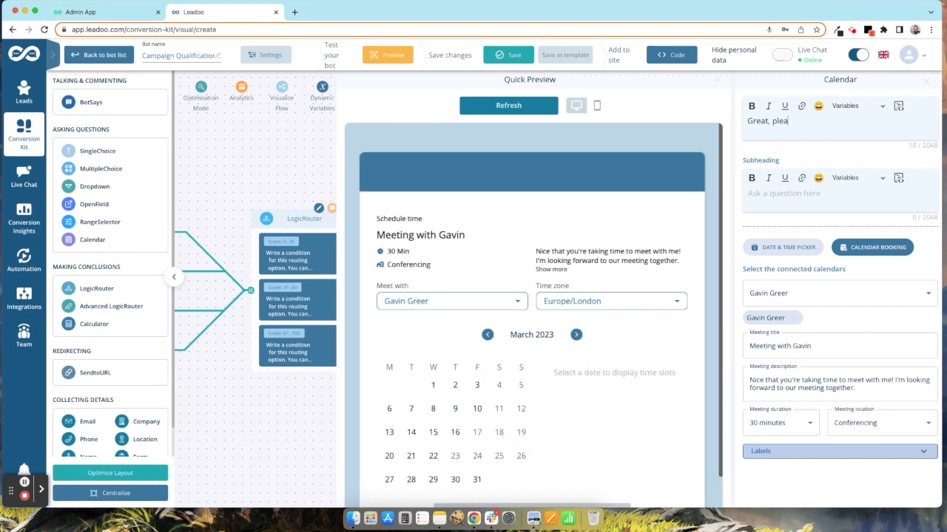
key(BackSpace)
text(select a tome)
key(BackSpace)
key(BackSpace)
key(BackSpace)
text(time that suits and we'll)
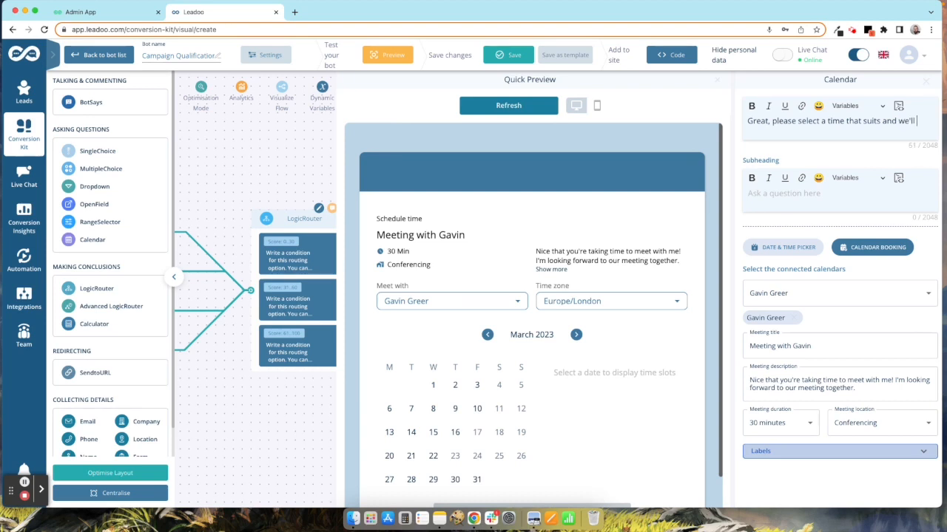
text( discuss your needs fur)
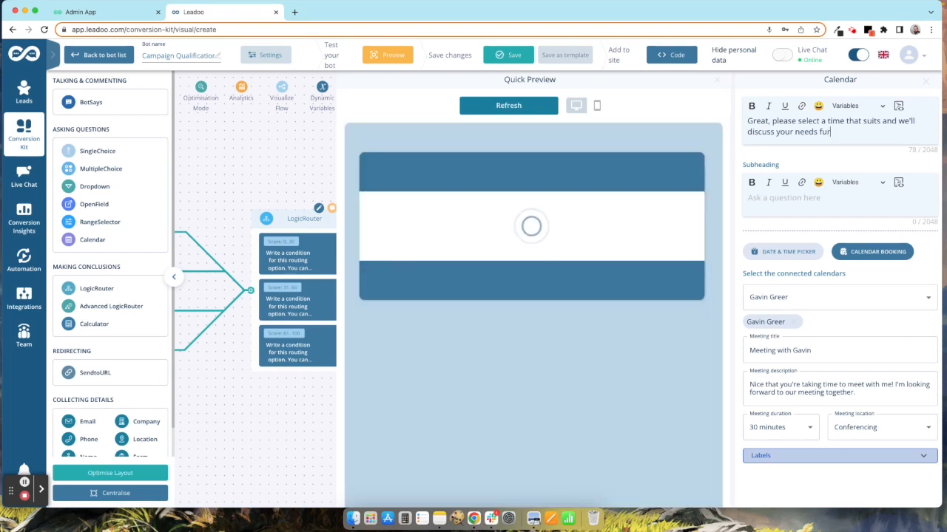
text(ther)
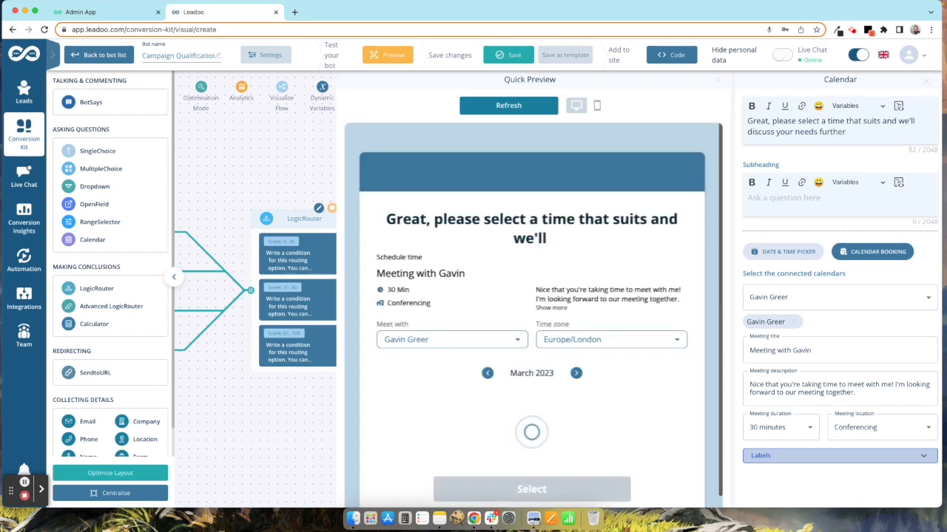
click(925, 82)
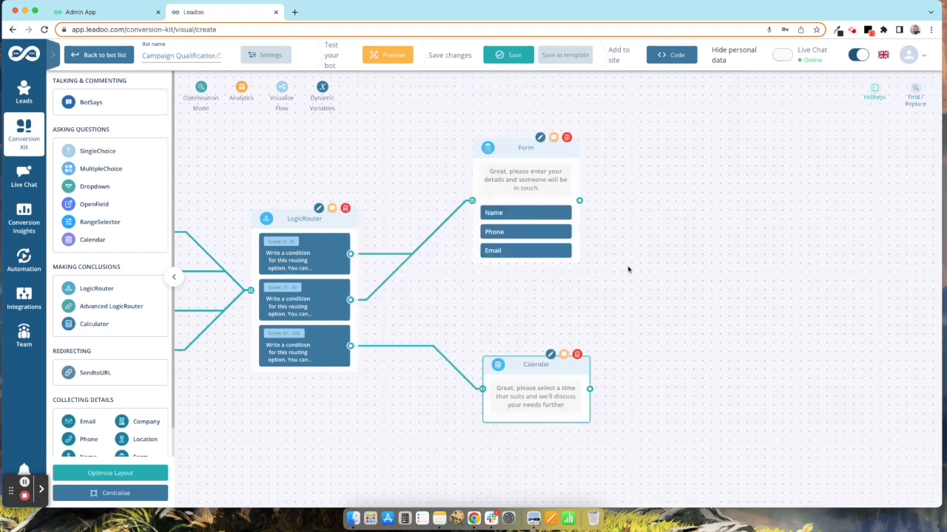
Step: Add a BotSays step after the form reading 'Thanks FIRST-NAME, we'll be in touch soon'
drag(521, 370, 545, 317)
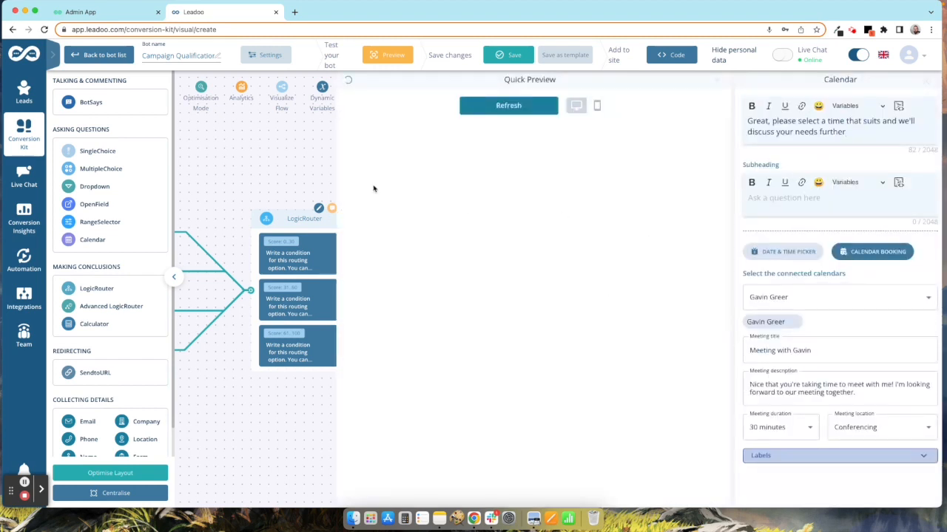
key(Escape)
drag(579, 200, 758, 287)
click(761, 299)
text(THank)
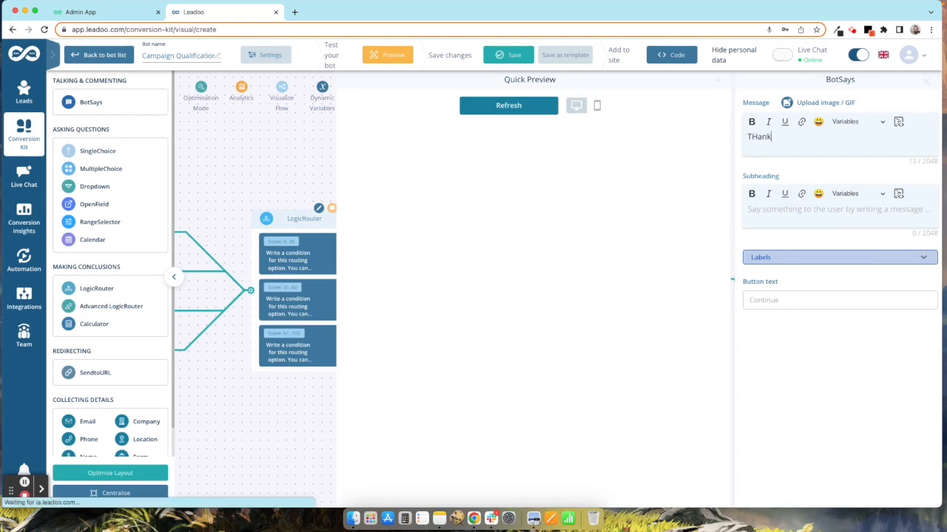
key(BackSpace)
key(BackSpace)
key(BackSpace)
key(BackSpace)
text(hanks)
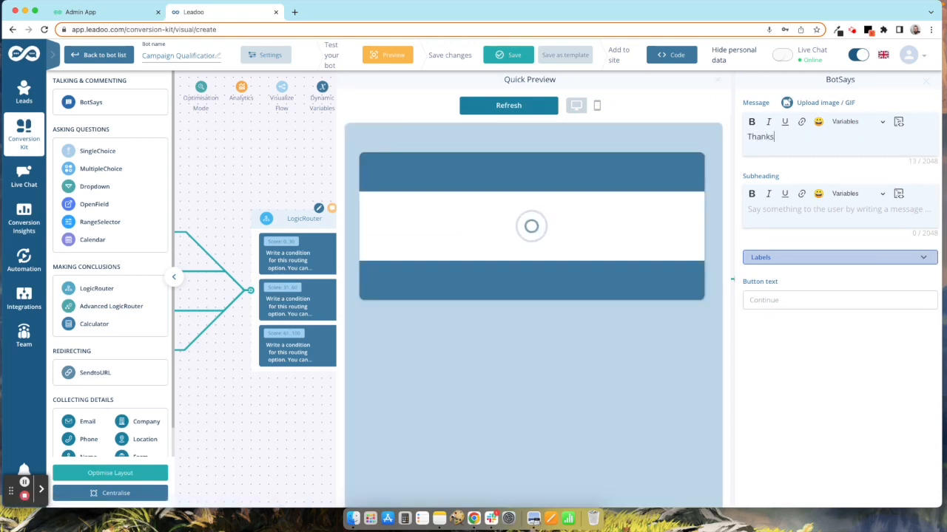
click(851, 122)
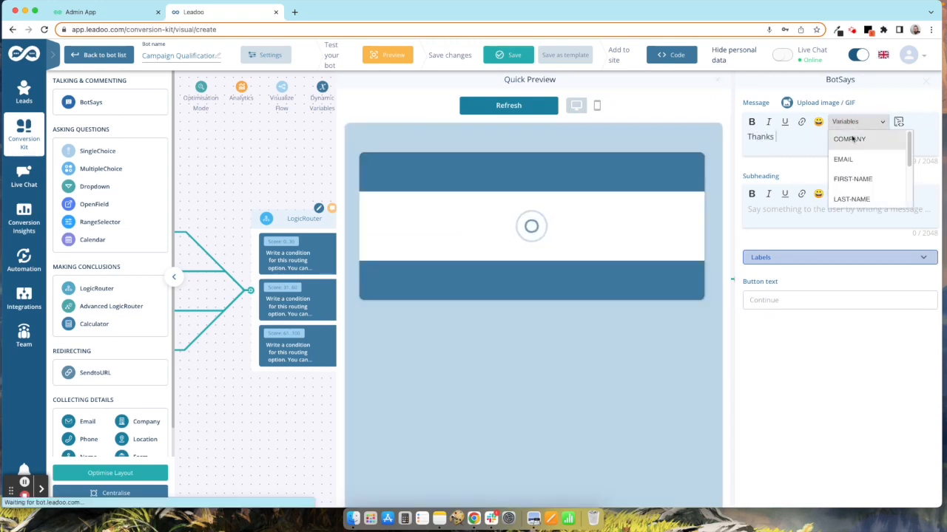
click(860, 178)
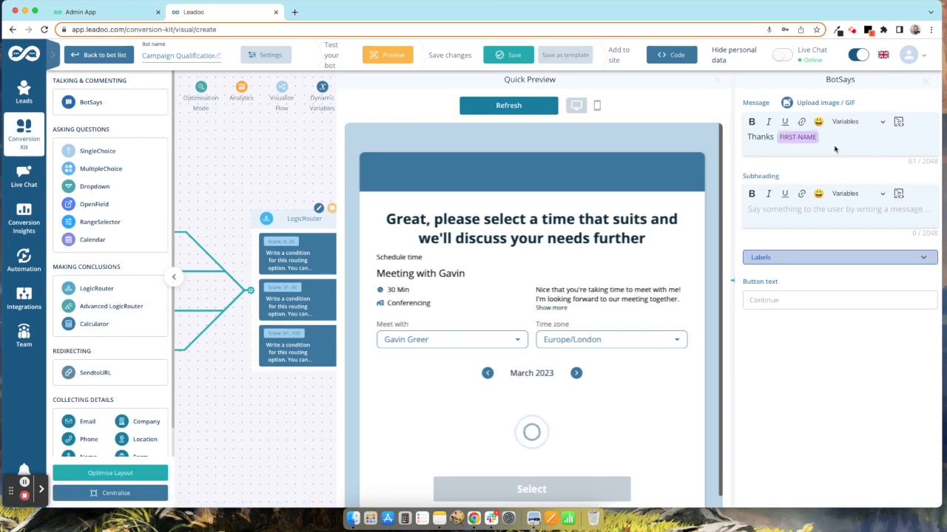
text(, we'll be in)
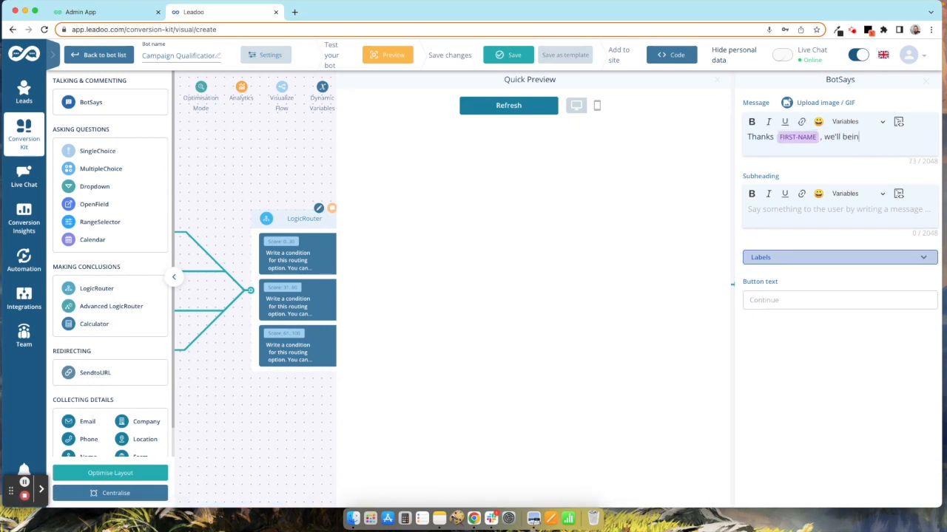
text( touch soon)
Step: Connect the Calendar step to the same thank-you message
click(925, 81)
drag(606, 350, 763, 295)
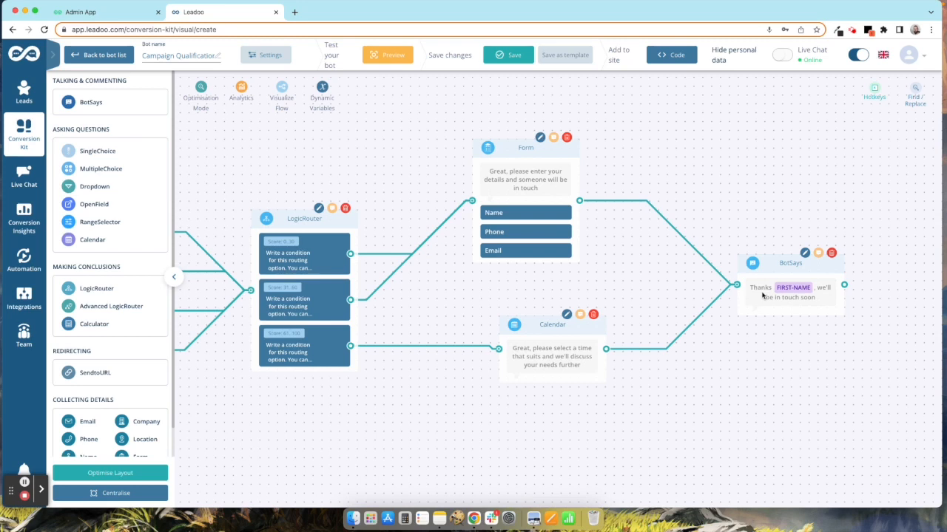
drag(447, 372, 623, 395)
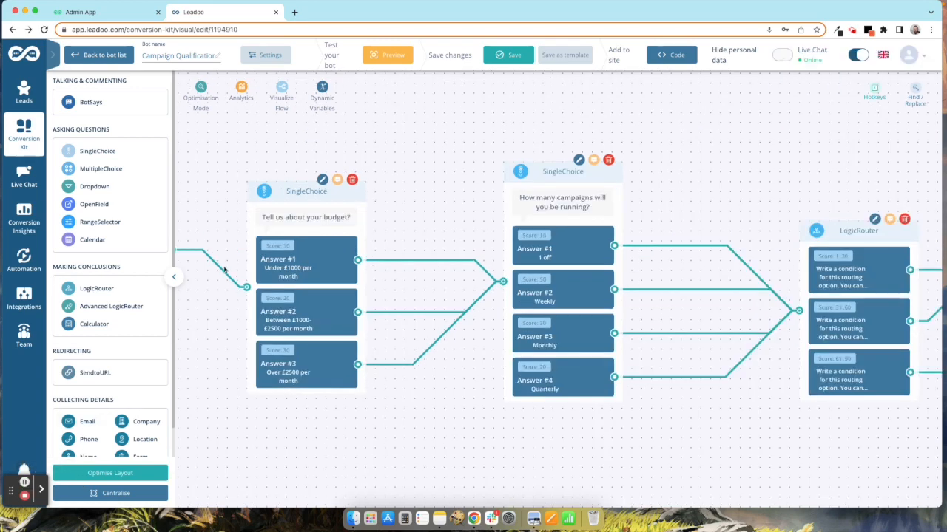
Step: In preview, answer Email Campaign, Under £1000 per month and 1 off
click(406, 61)
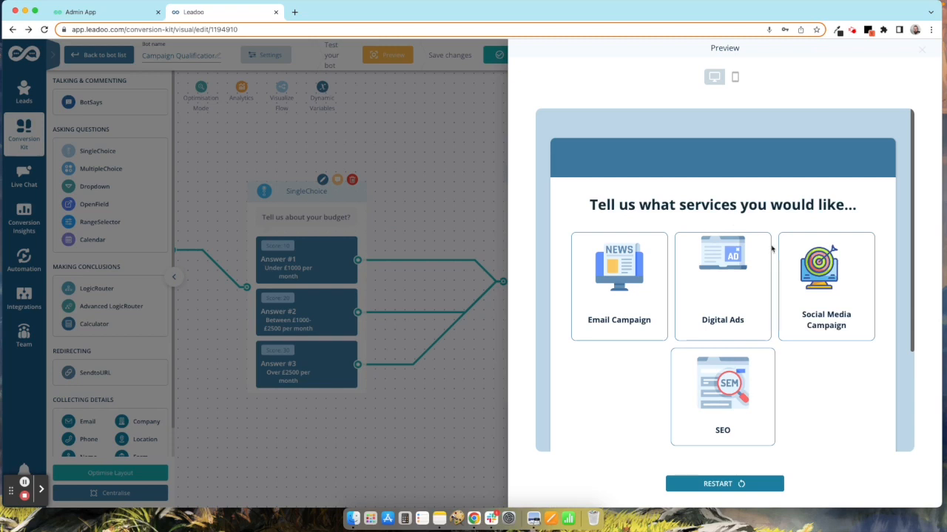
scroll(772, 249, down, 1)
scroll(771, 249, down, 1)
click(635, 255)
click(688, 417)
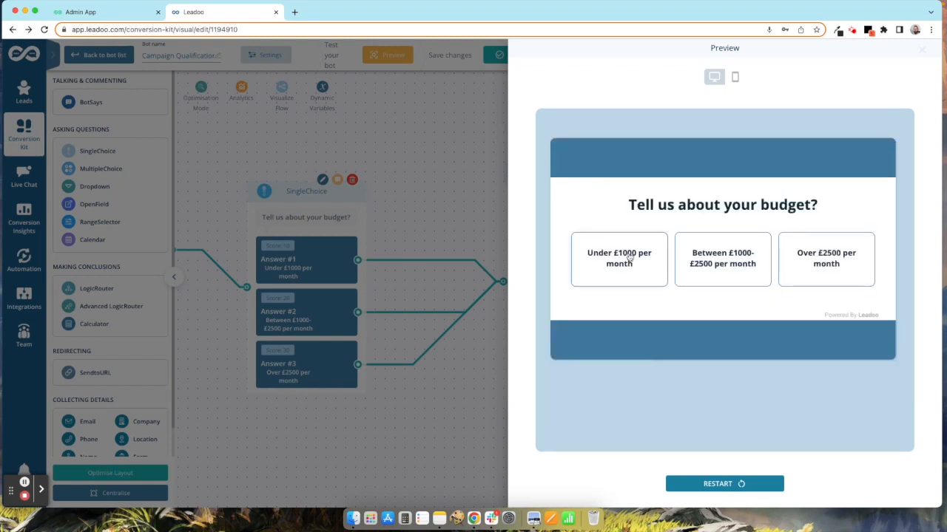
click(636, 262)
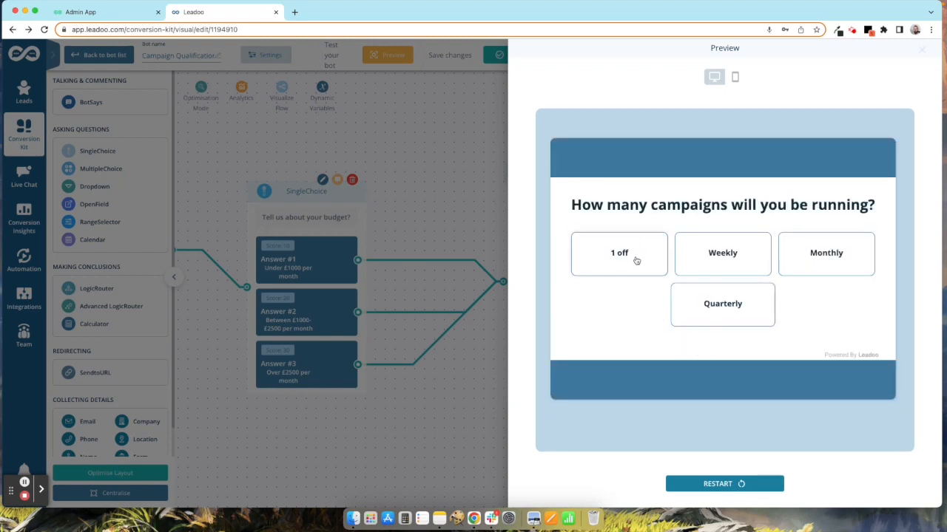
click(636, 260)
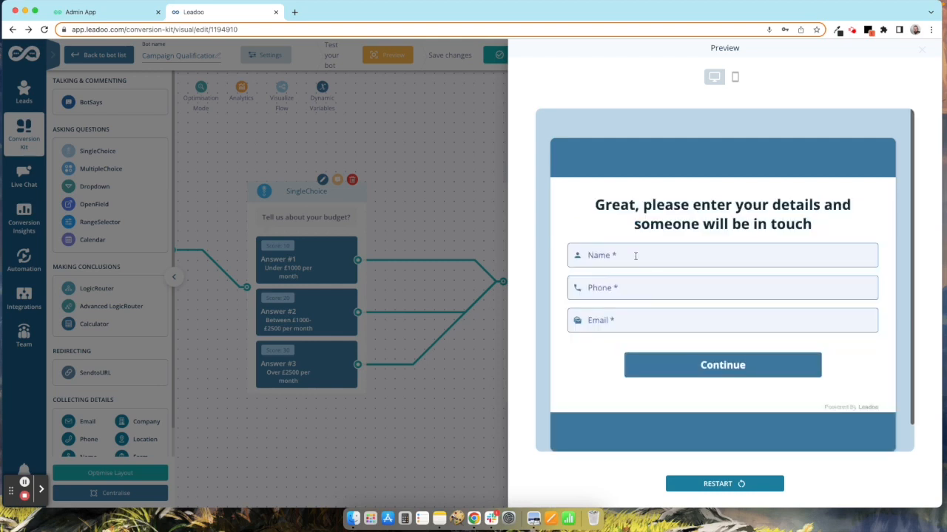
Step: Fill the form with a test name, phone number and e-mail address and submit it
click(634, 256)
text(Gavin)
key(Tab)
key(Tab)
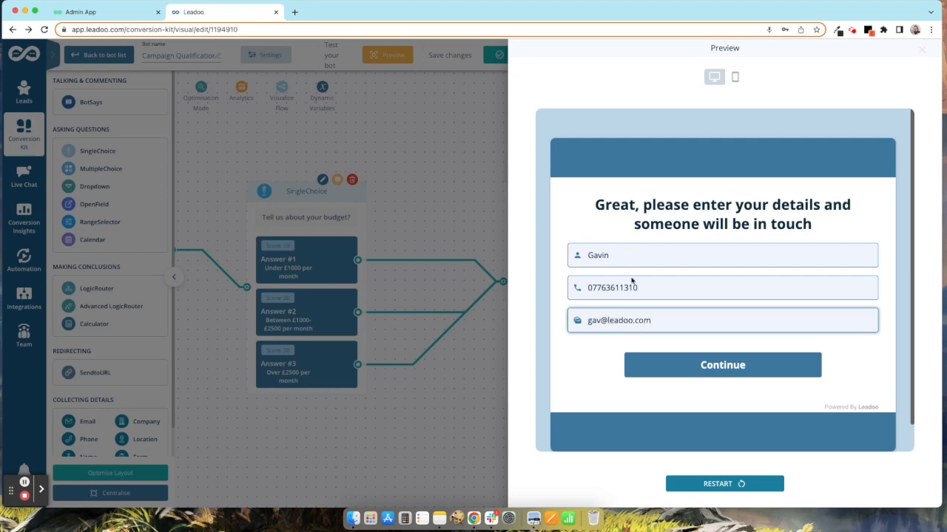
click(703, 362)
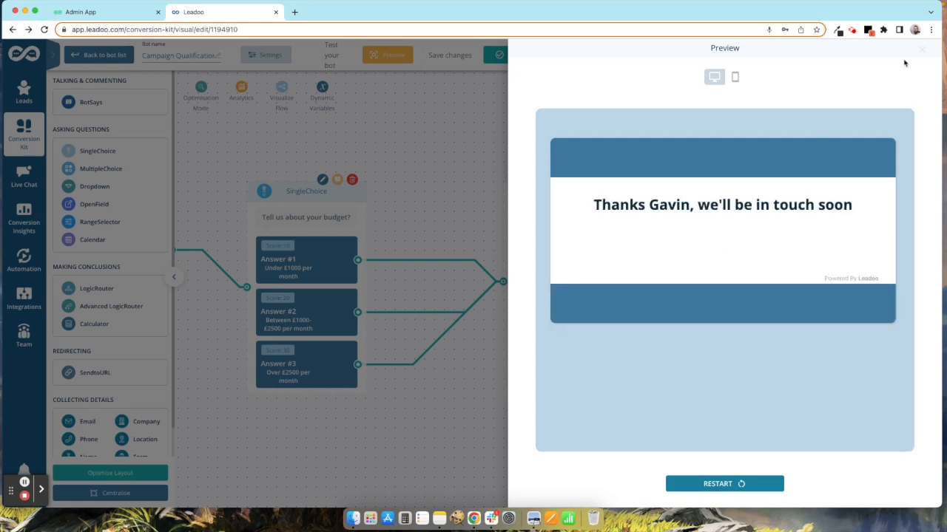
Step: Restart the preview and answer SEO, Over £2500 per month and Weekly
click(742, 483)
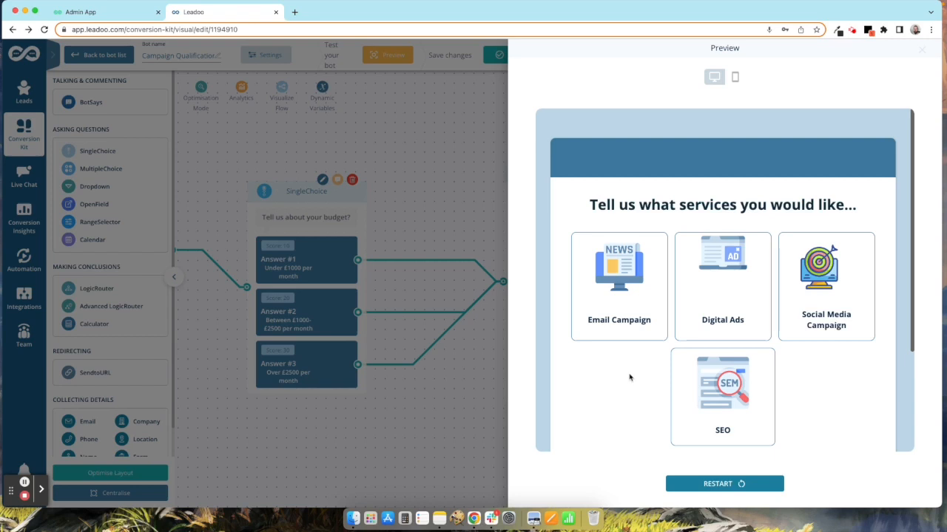
click(726, 415)
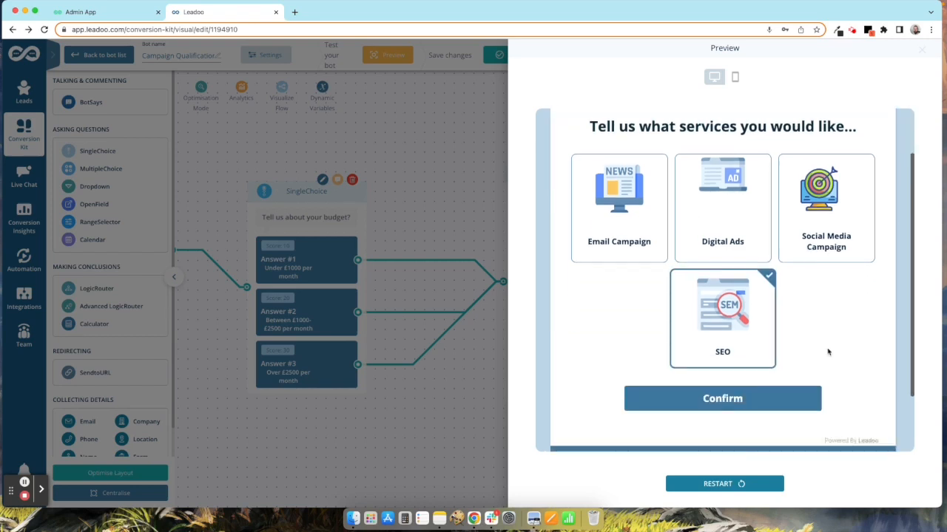
click(755, 344)
click(813, 264)
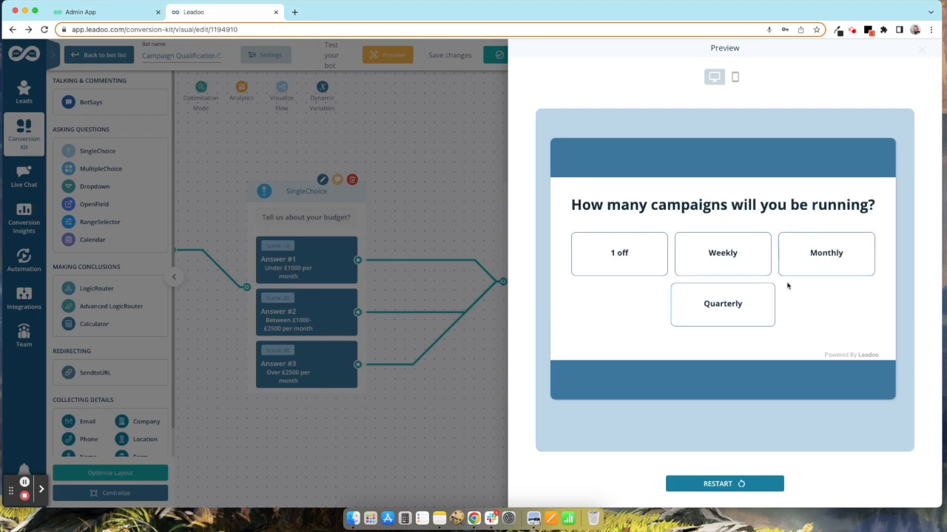
click(730, 266)
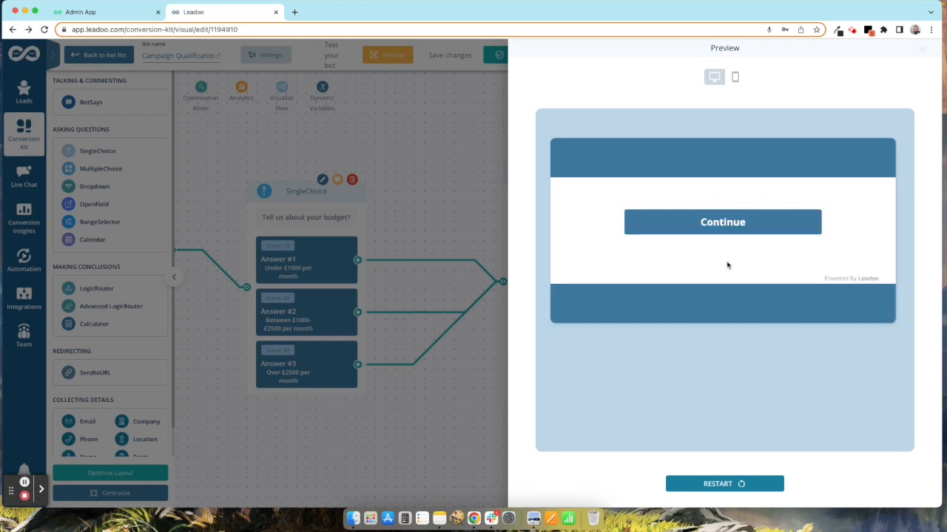
click(727, 229)
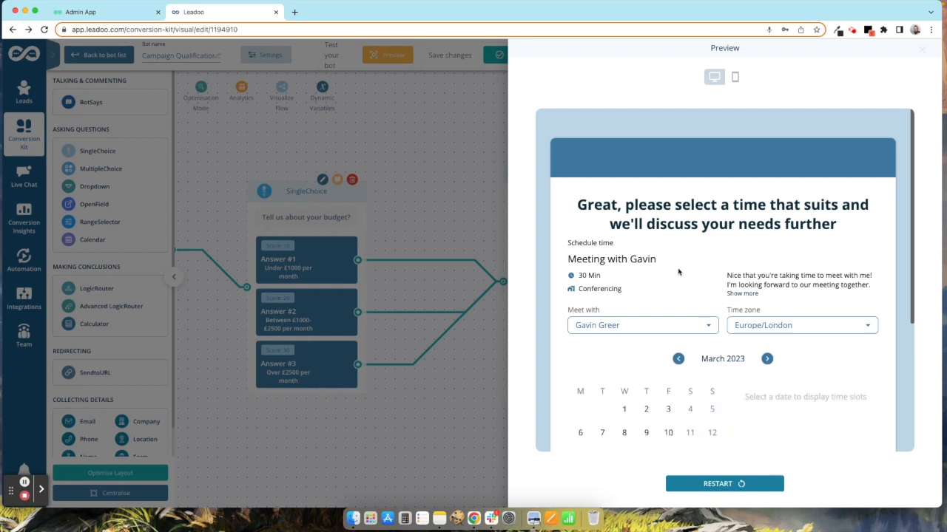
Step: Book 14:30 on 10 March with a test e-mail address, confirm, and close the preview
scroll(678, 272, down, 5)
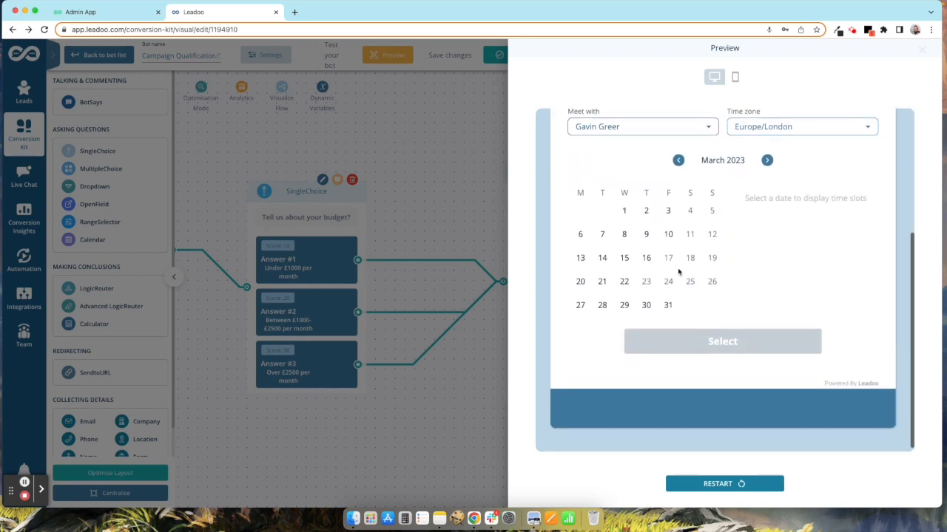
click(668, 234)
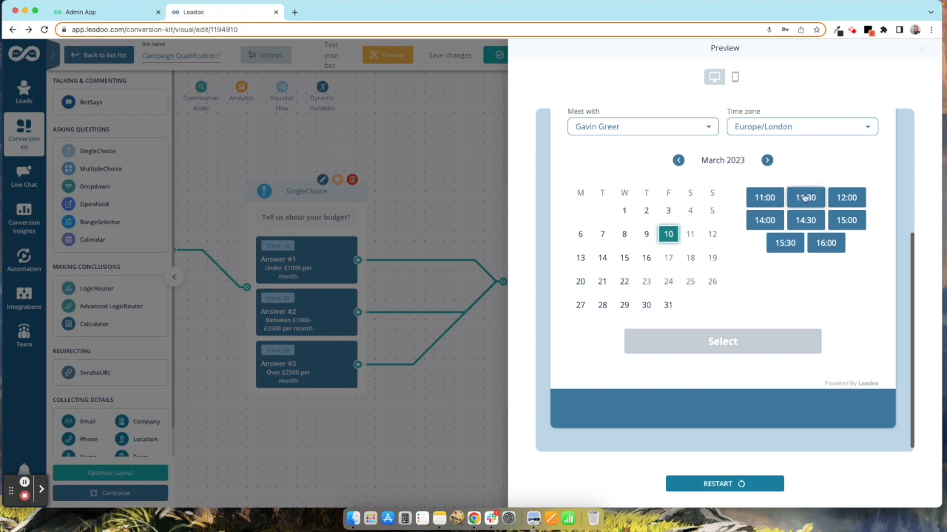
click(816, 229)
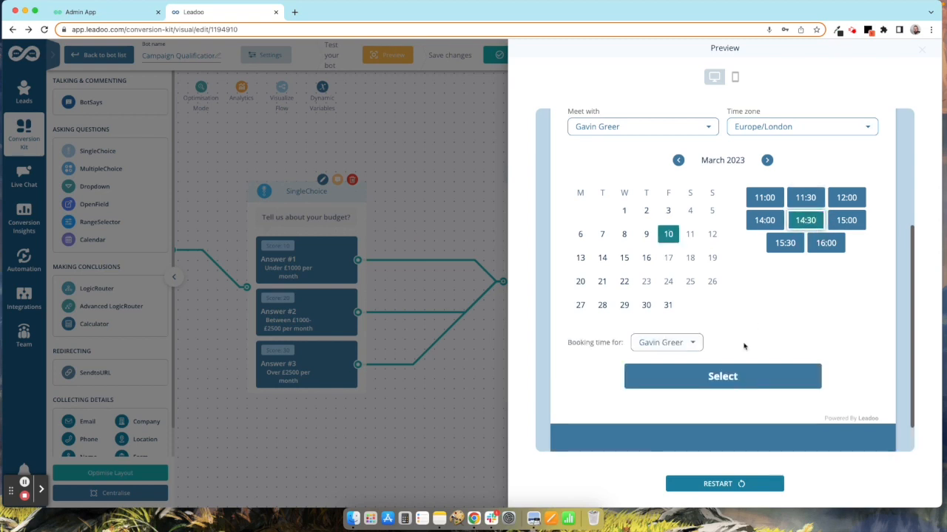
click(683, 366)
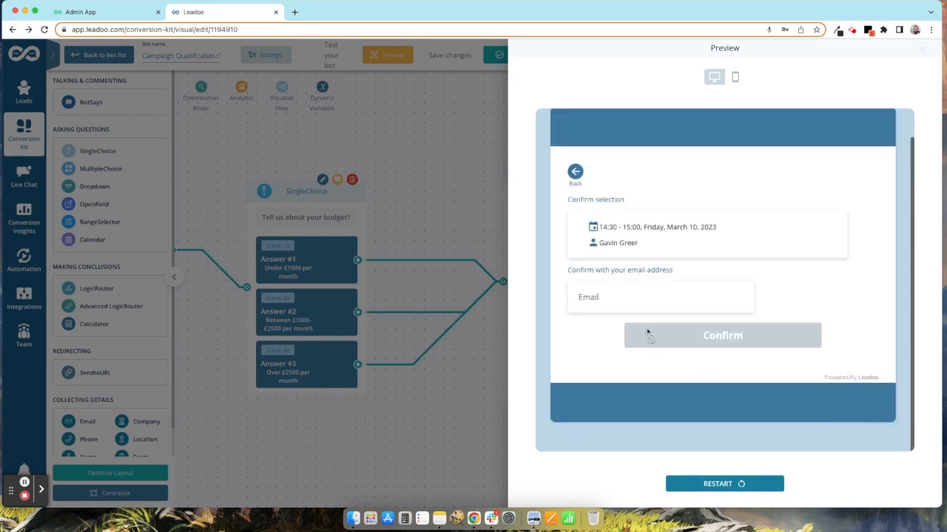
click(634, 298)
click(670, 336)
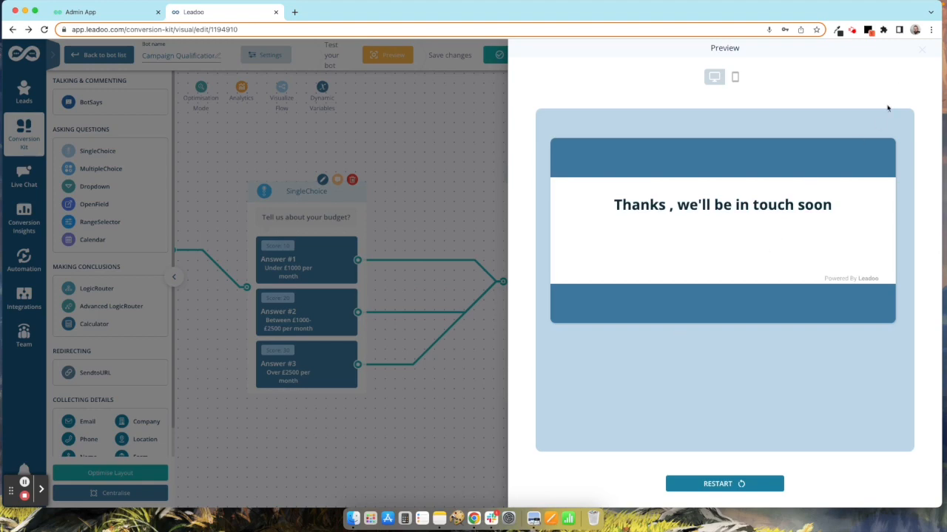
click(923, 52)
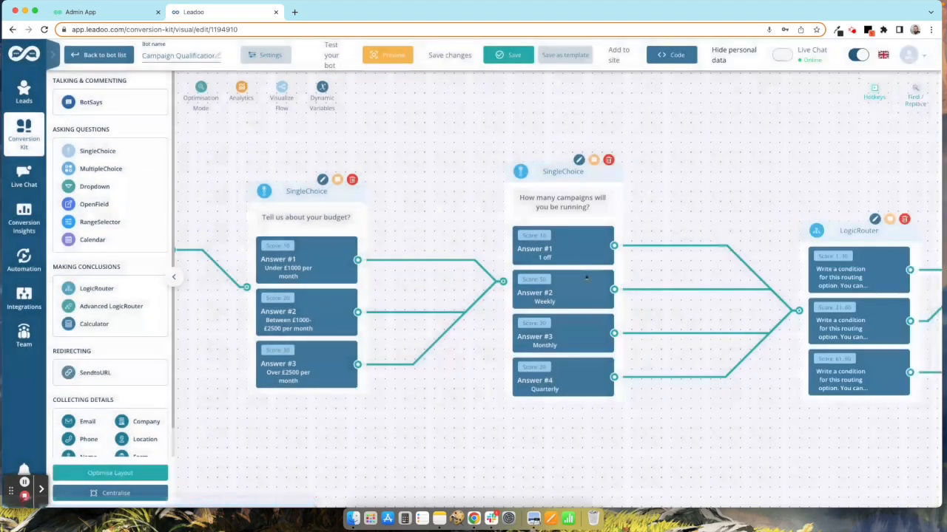